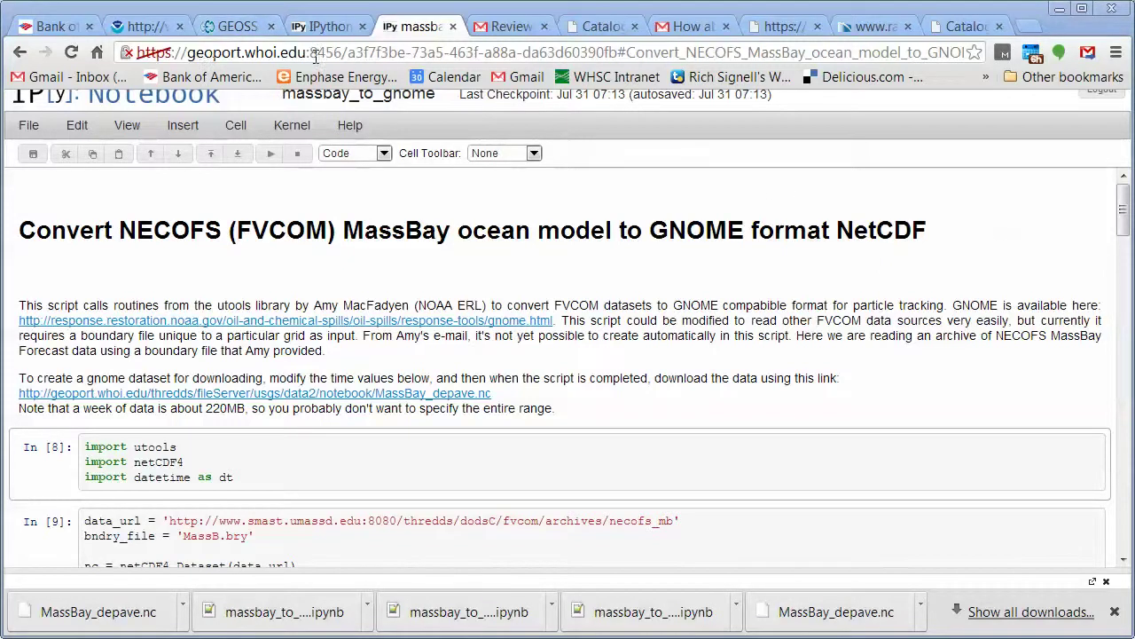
- Review the notebook's server address, data source, boundary file and dataset dates 2011-01-18 to 2011-12-31
left_click_drag(342, 52, 131, 52)
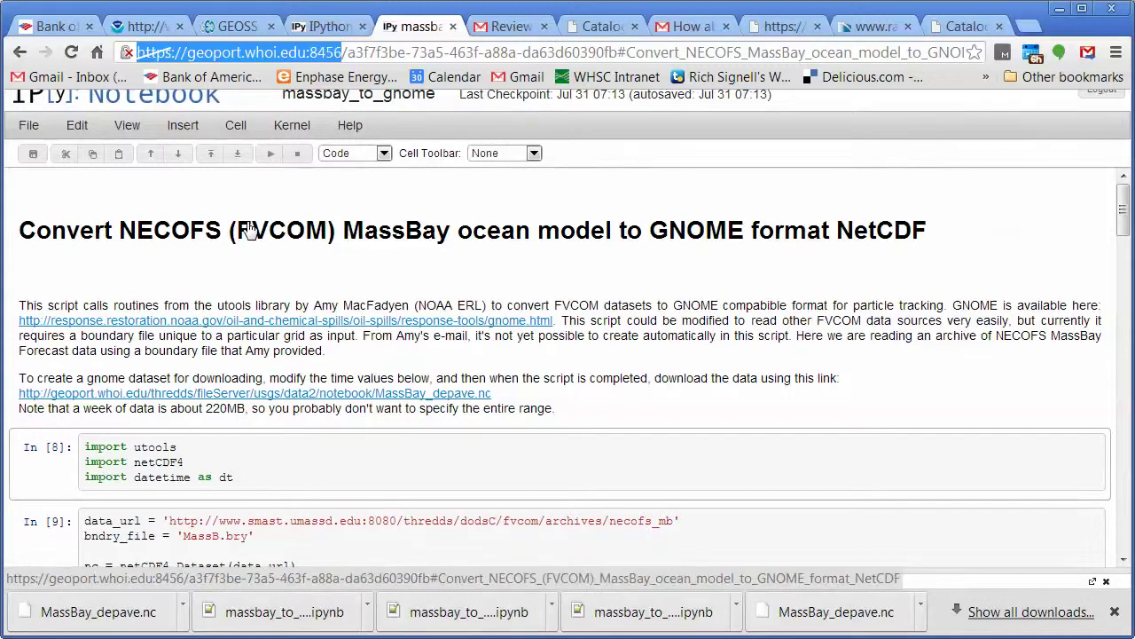
left_click(1124, 222)
left_click_drag(1124, 222, 1125, 231)
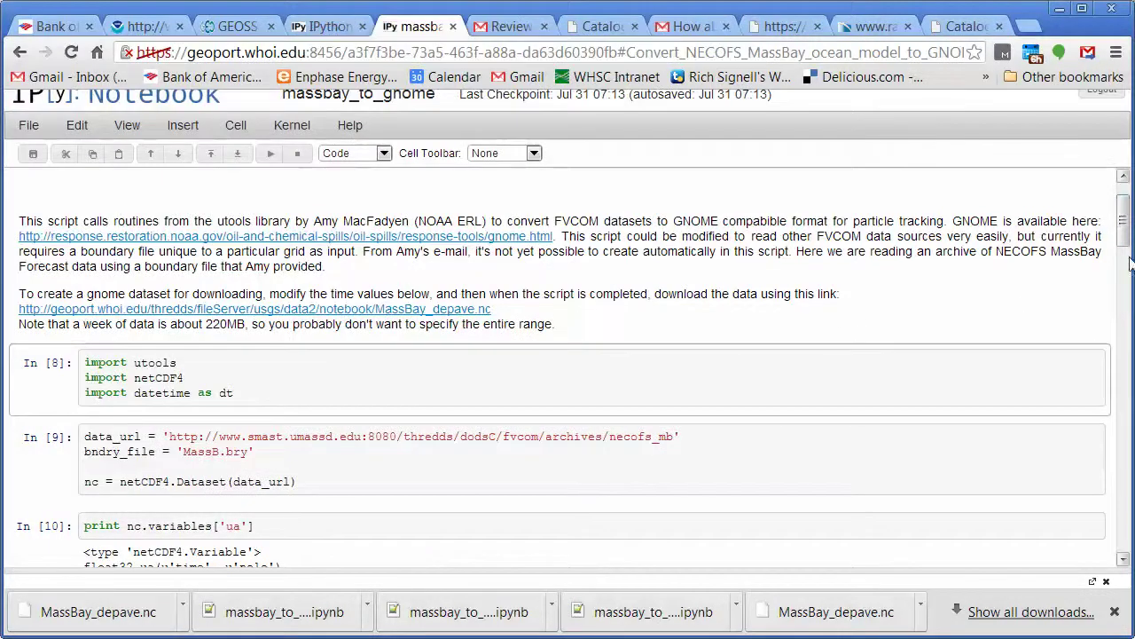
left_click_drag(1123, 235, 1124, 260)
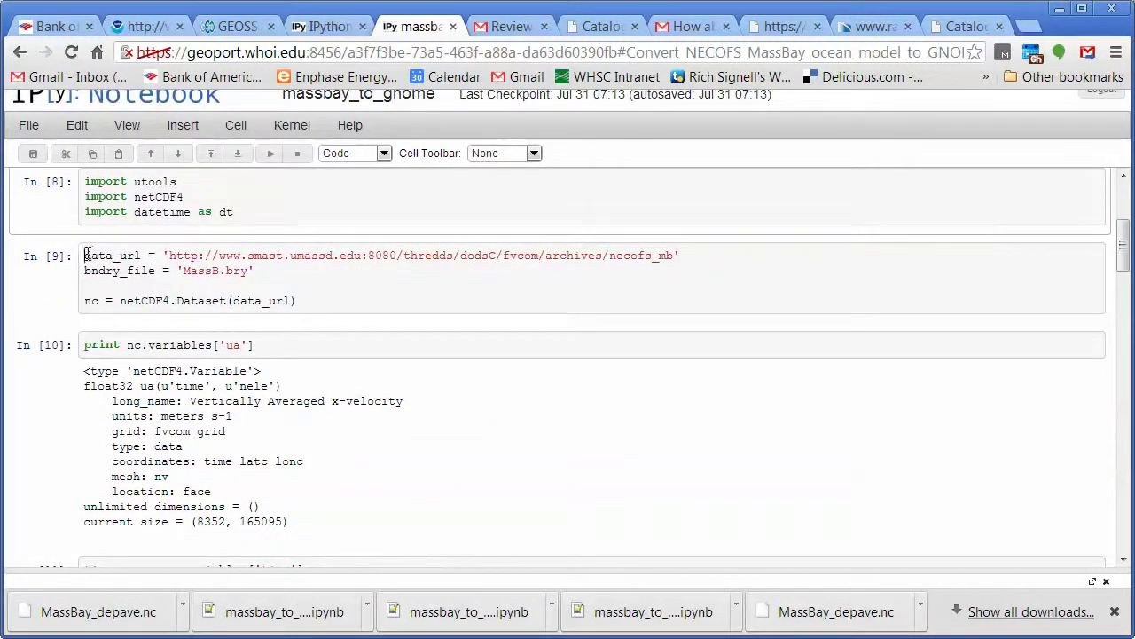
left_click_drag(86, 255, 697, 256)
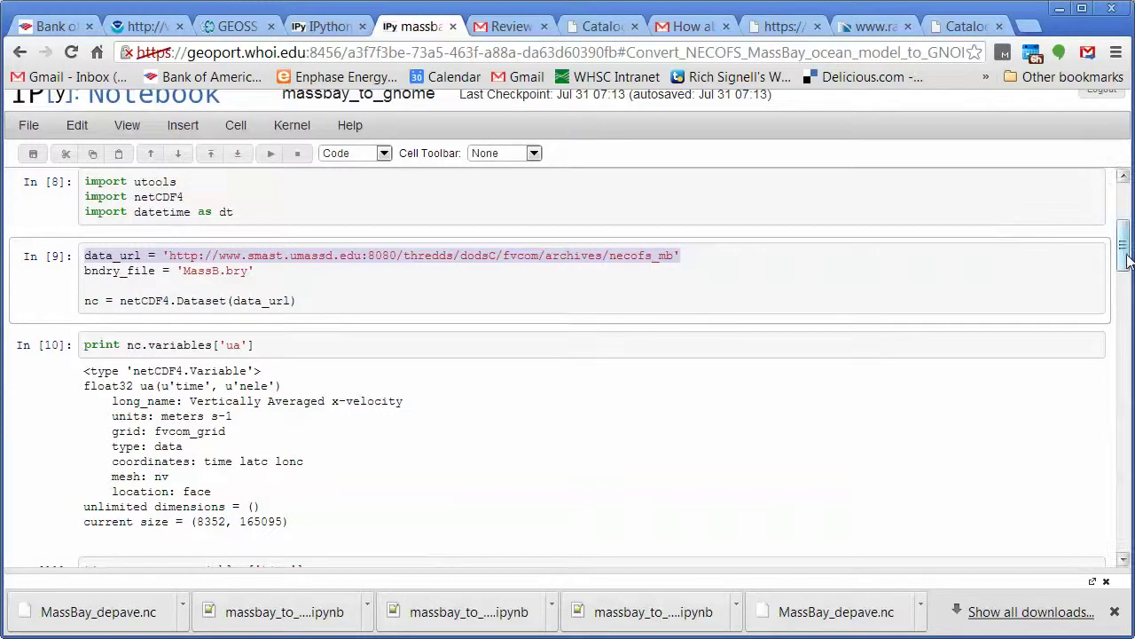
left_click_drag(1126, 256, 1128, 310)
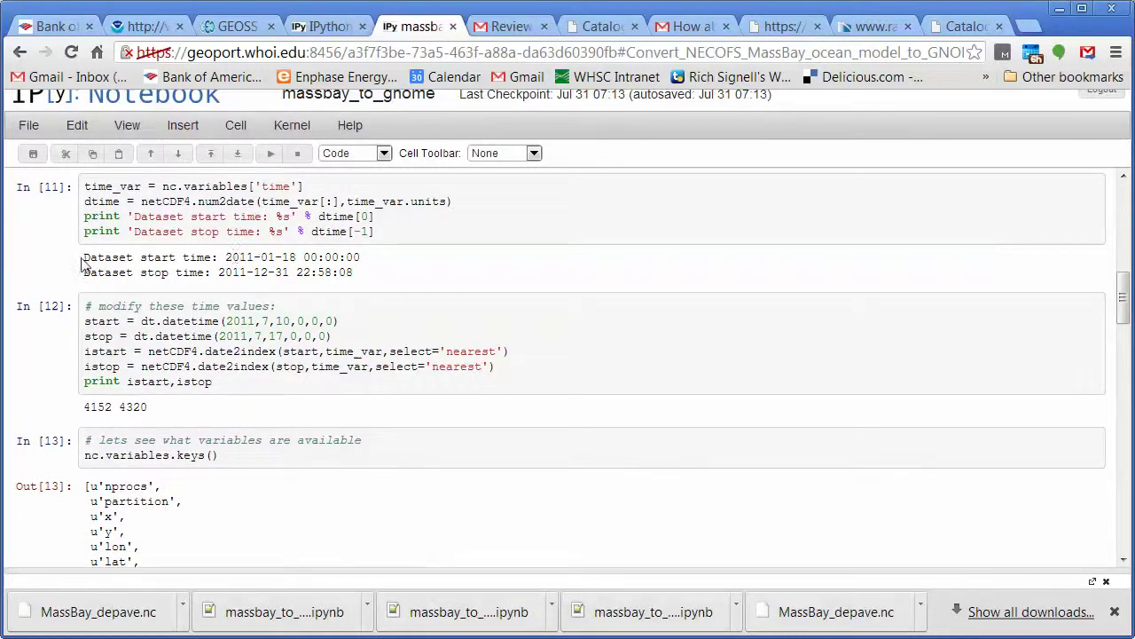
left_click_drag(211, 271, 240, 263)
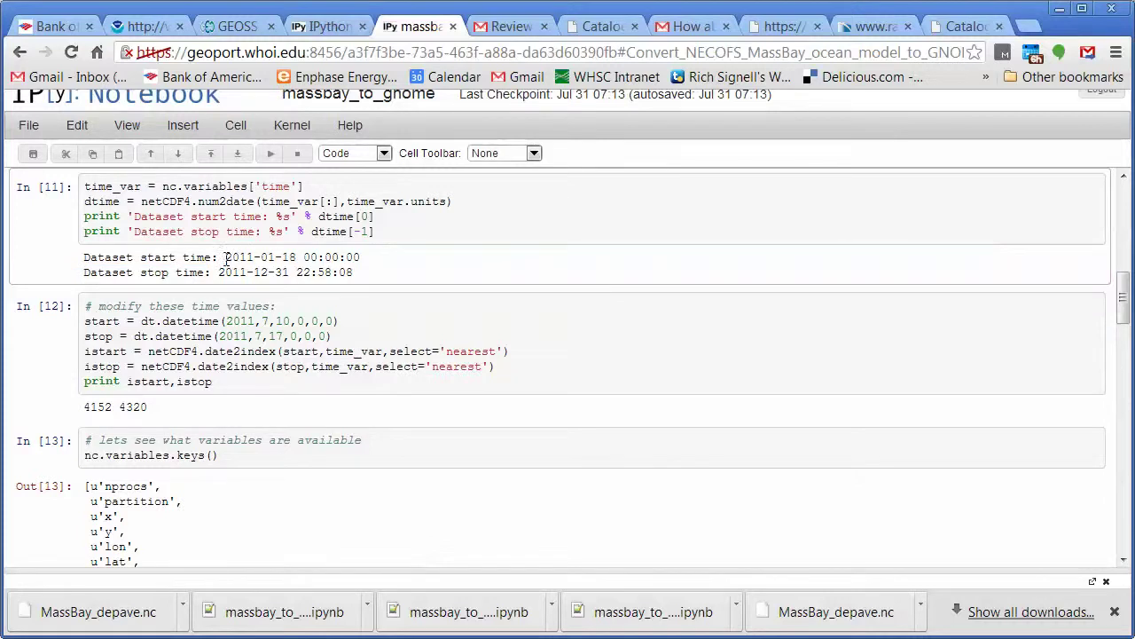
left_click_drag(225, 257, 296, 256)
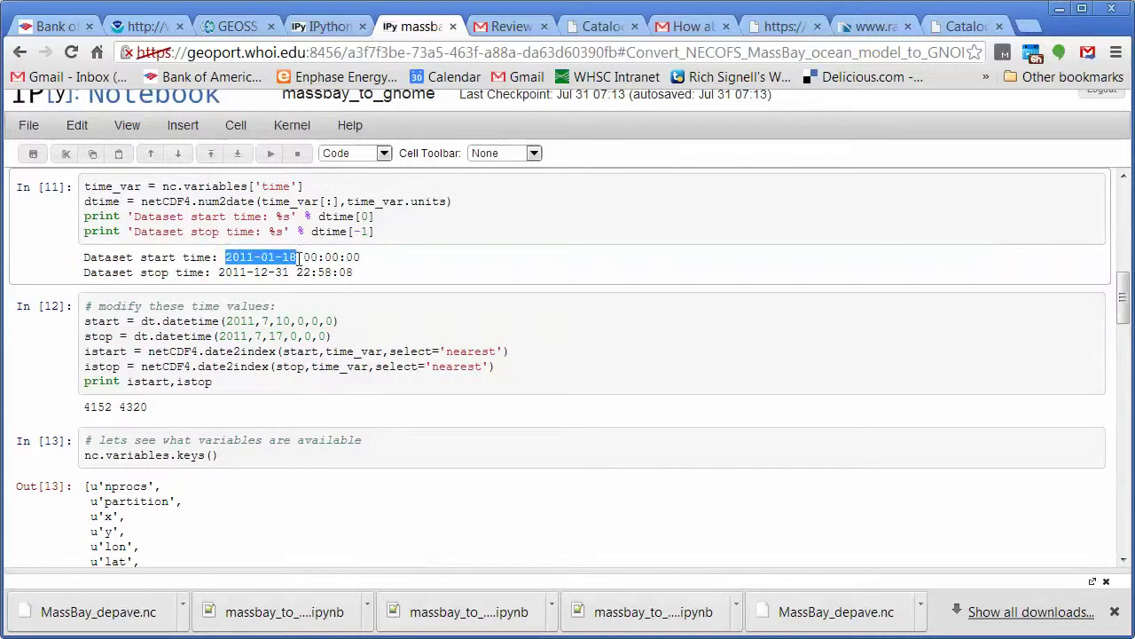
left_click(219, 272)
left_click_drag(219, 273, 294, 272)
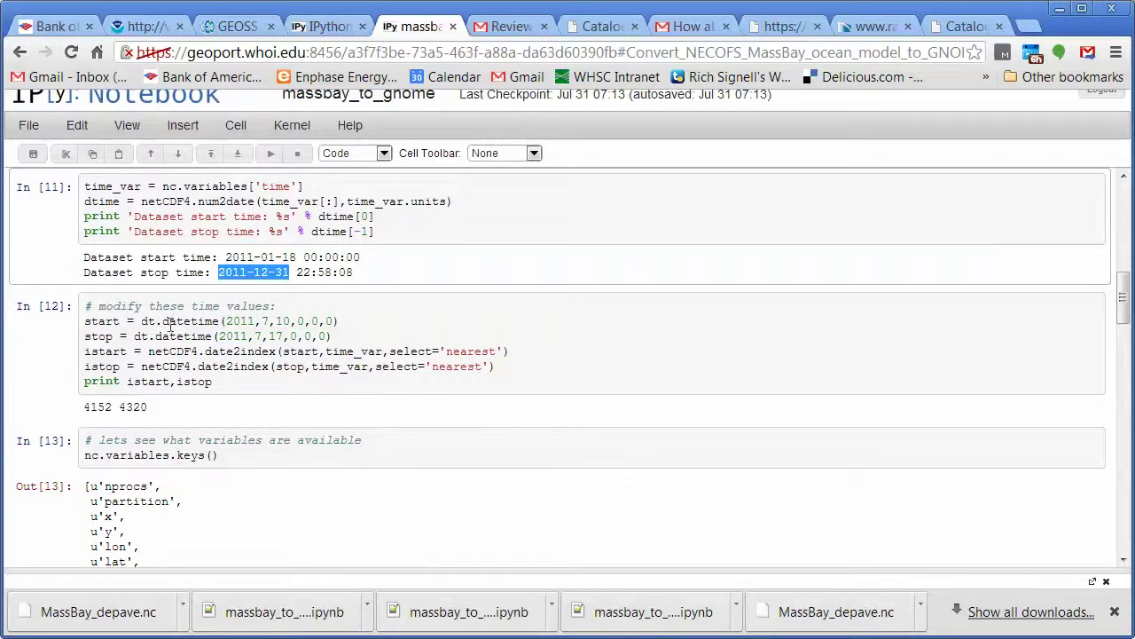
- Check the chosen run window 2011,7,10 to 2011,7,17 and the printed ua variable
left_click_drag(223, 321, 293, 323)
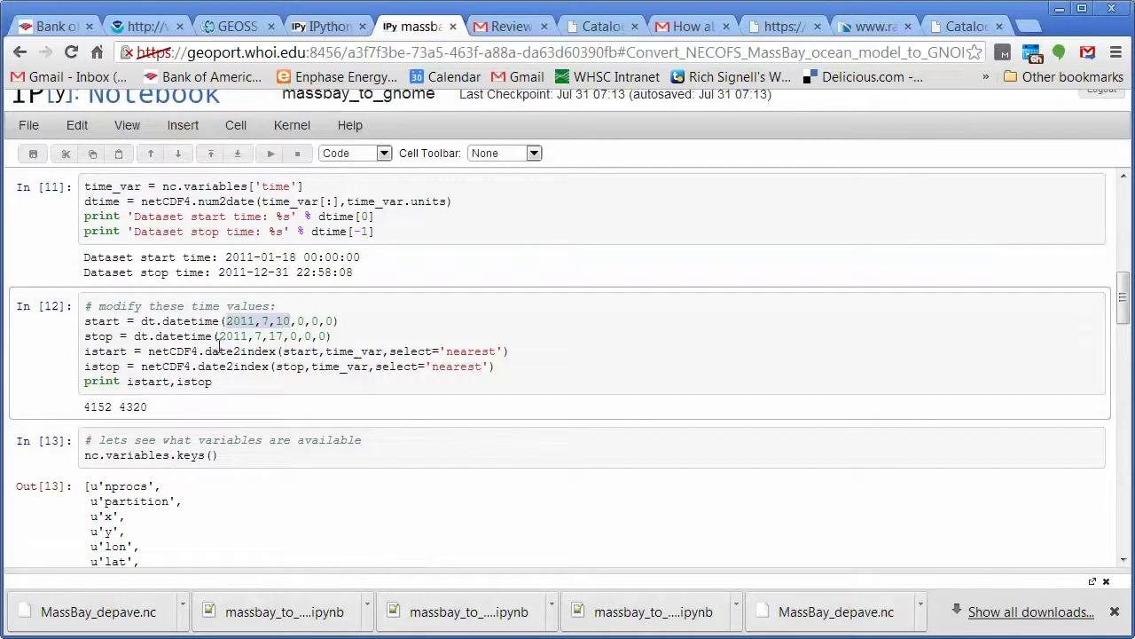
left_click_drag(220, 337, 284, 337)
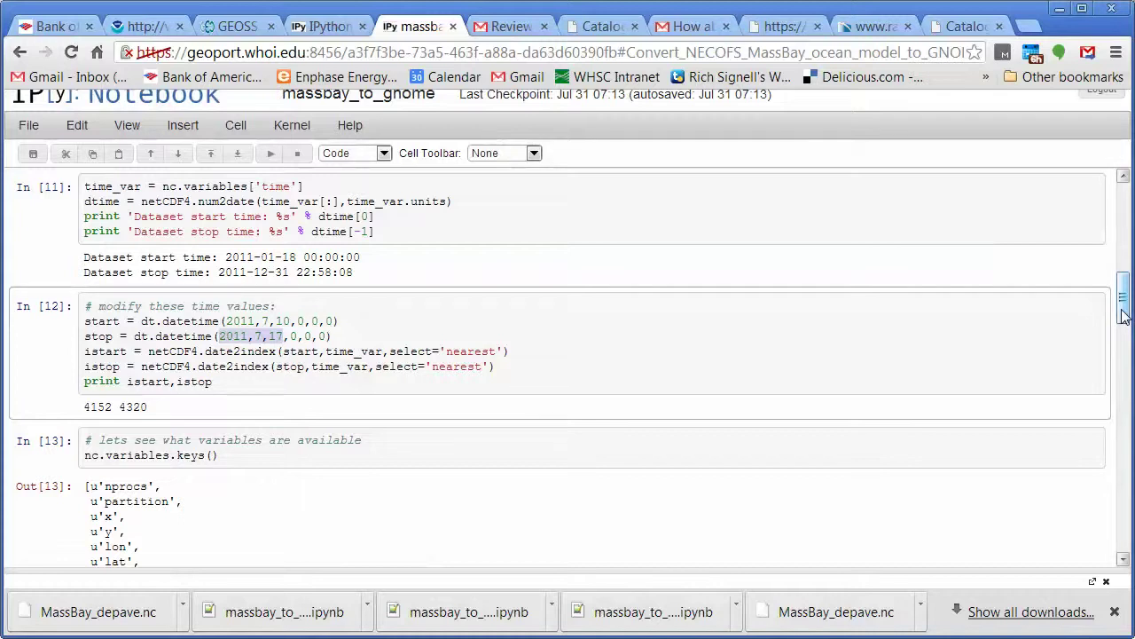
left_click_drag(1124, 315, 1124, 330)
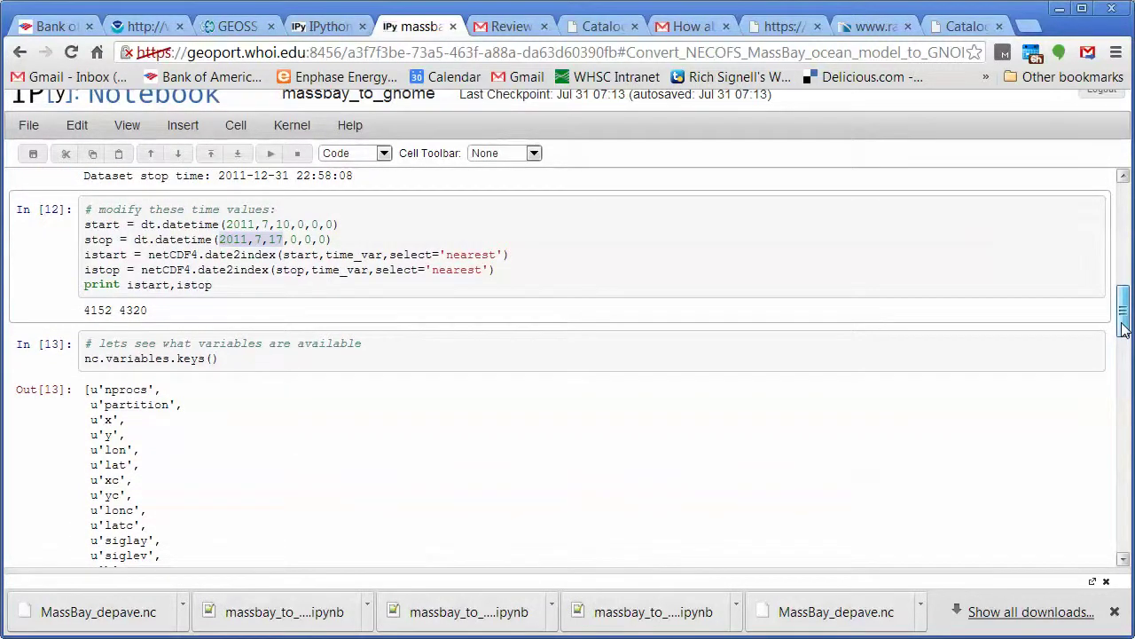
left_click_drag(1124, 330, 1124, 330)
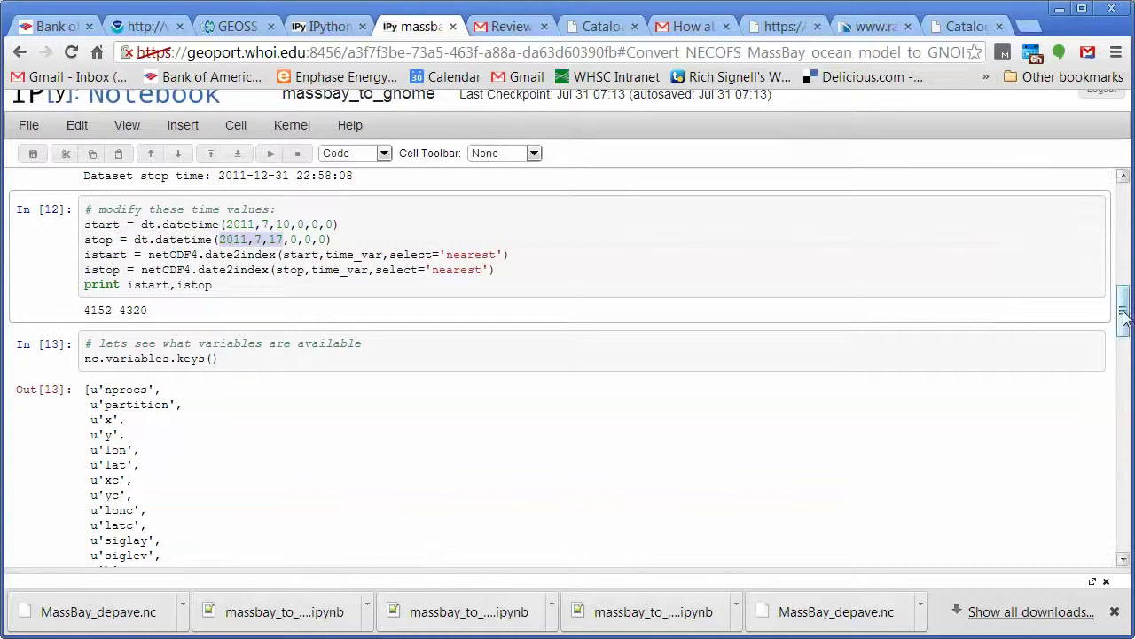
left_click_drag(1124, 318, 1129, 445)
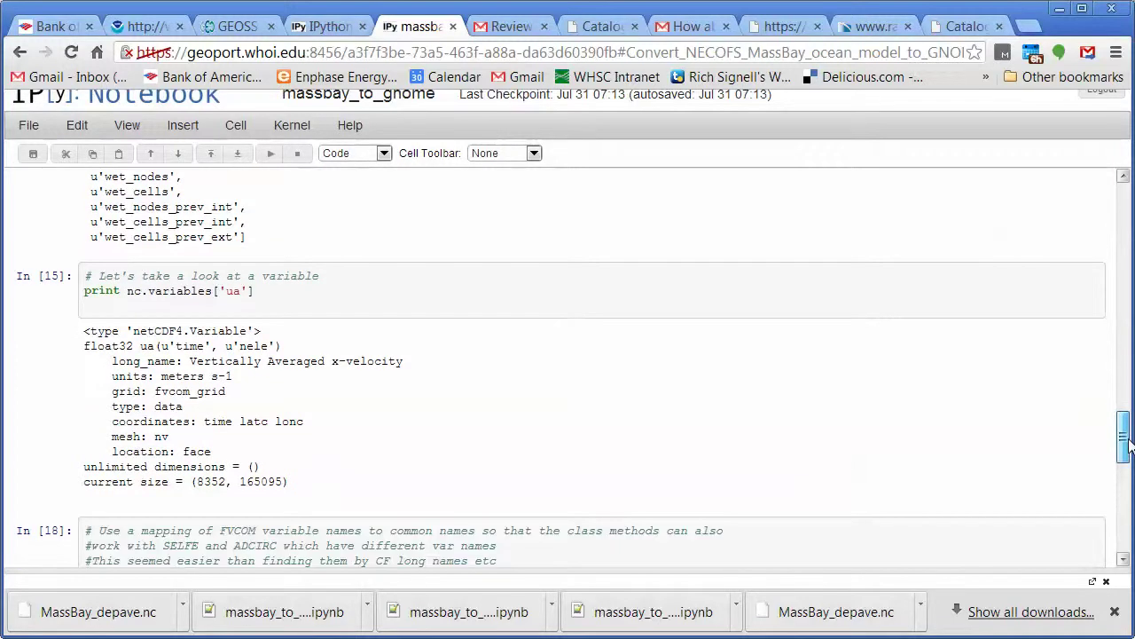
double_click(228, 291)
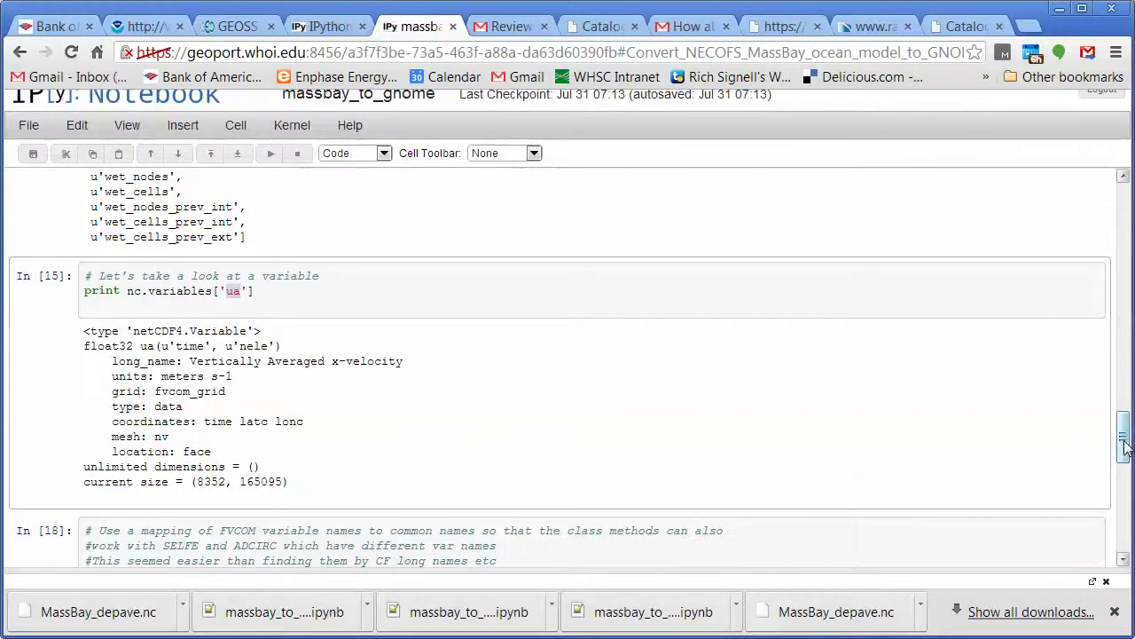
mouse_move(1123, 443)
left_mouse_down()
mouse_move(1123, 401)
mouse_move(1123, 454)
left_mouse_up()
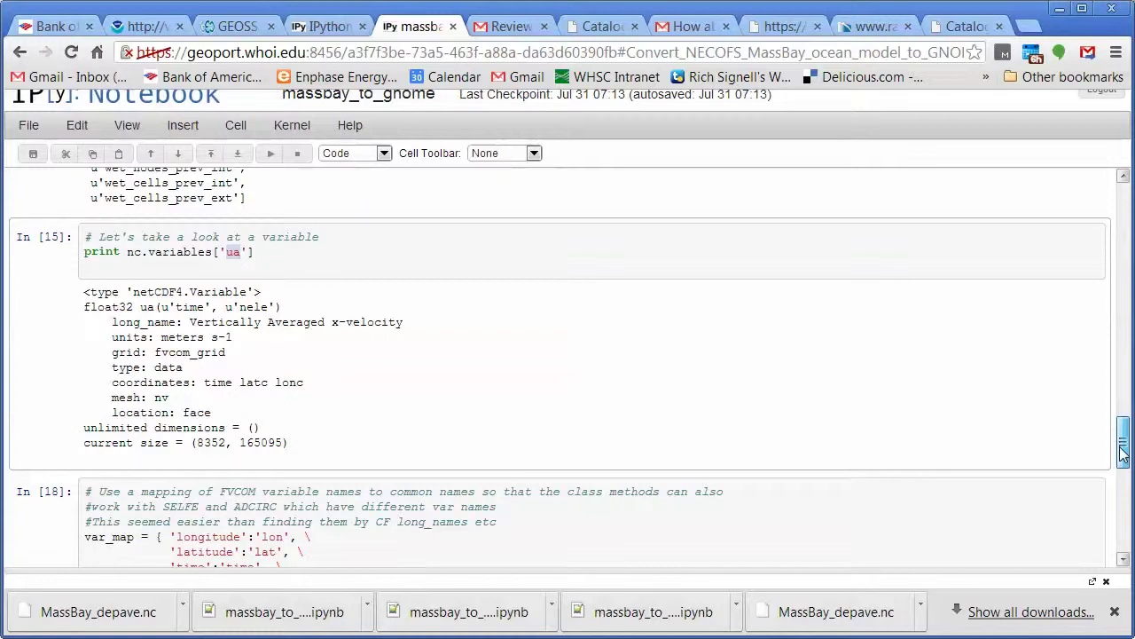
left_click_drag(1122, 452, 1123, 460)
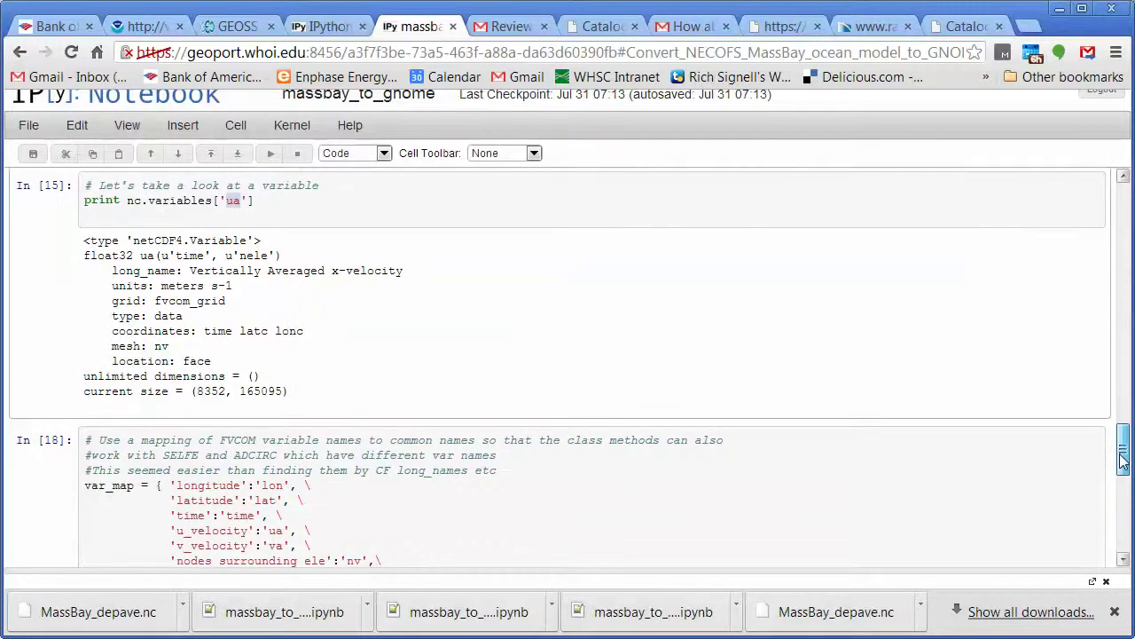
scroll(769, 458, "down", 3)
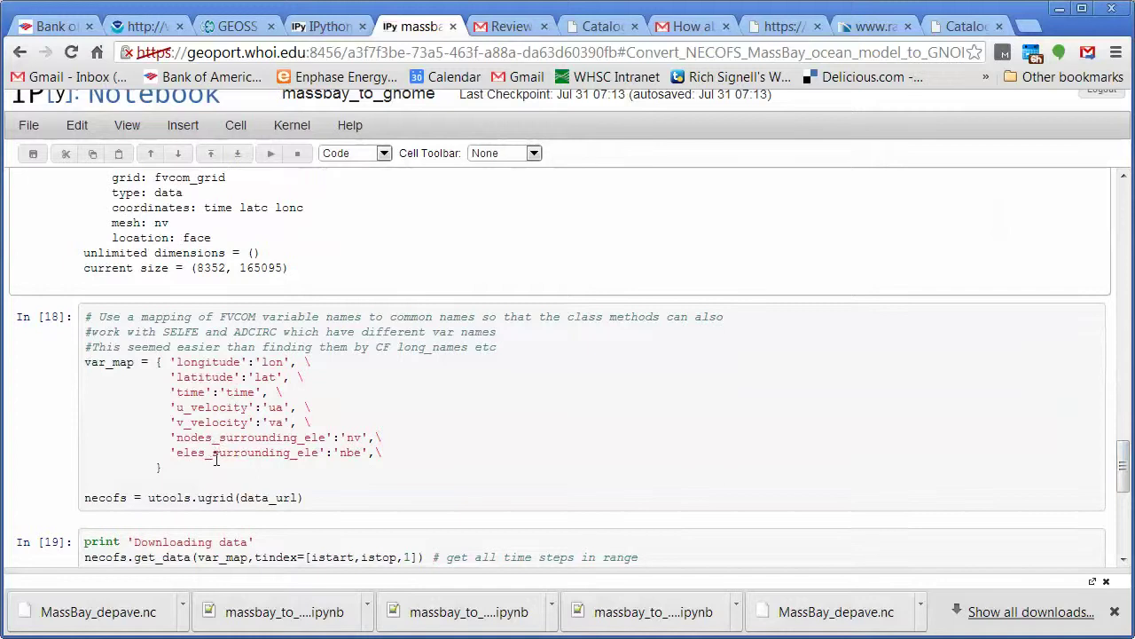
- Confirm that ua maps to u_velocity and va maps to v_velocity
double_click(276, 408)
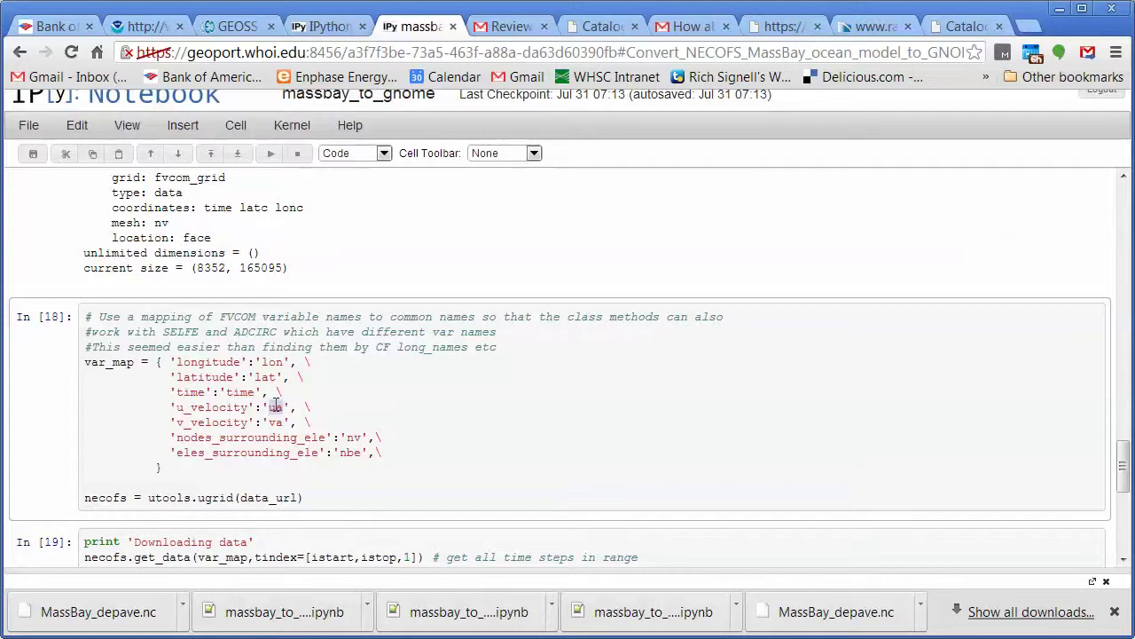
double_click(282, 421)
left_click(787, 457)
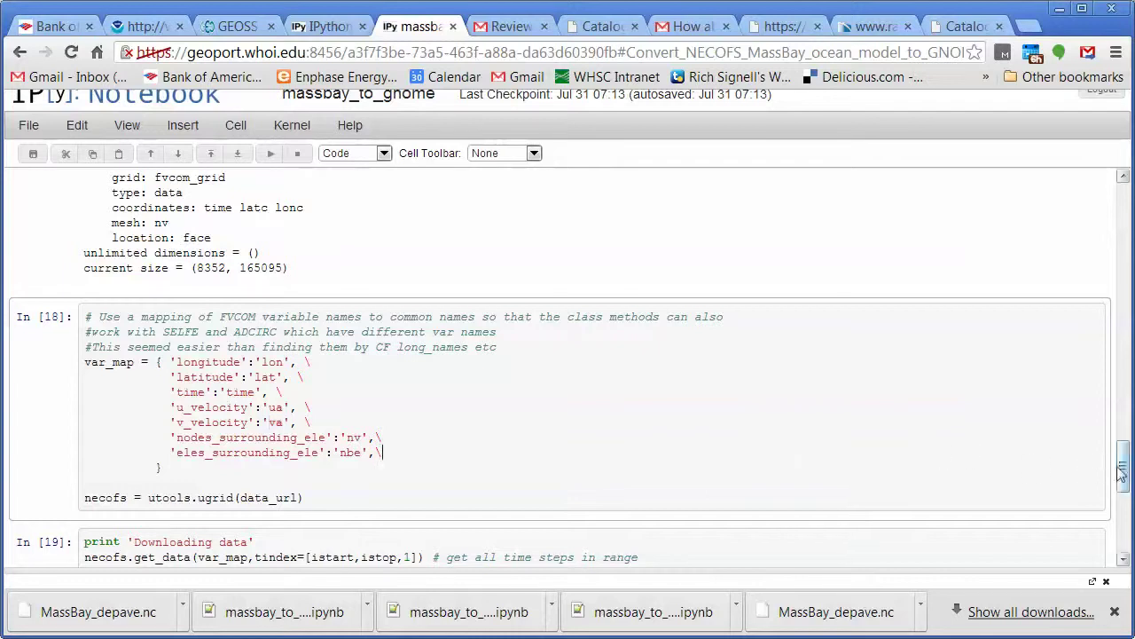
left_click_drag(1123, 472, 1120, 404)
left_click_drag(1114, 333, 1121, 204)
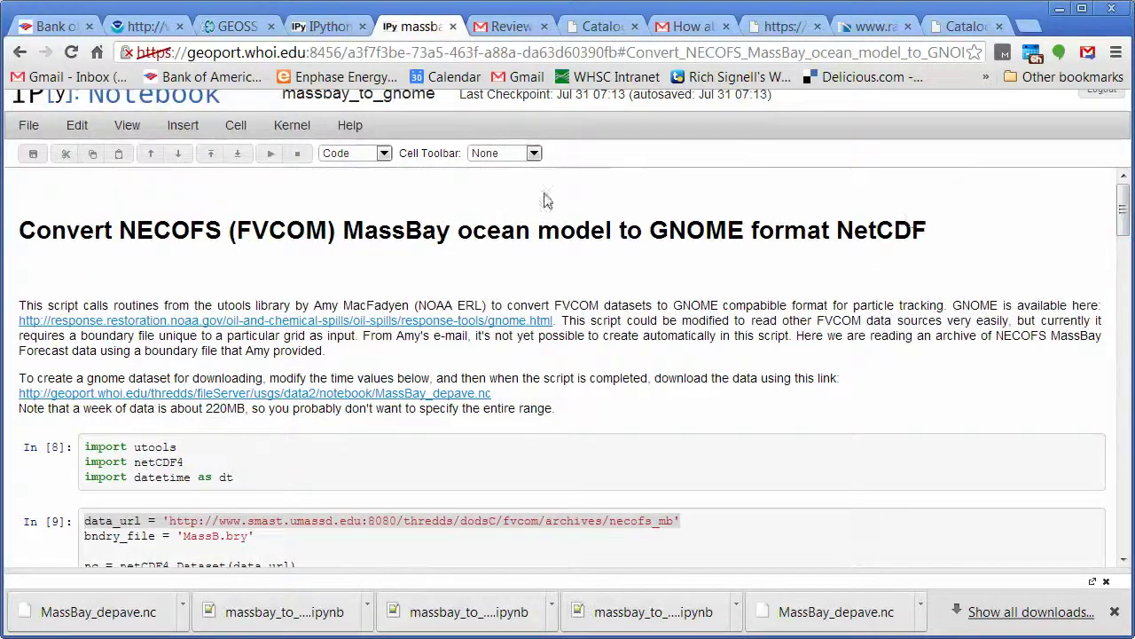
- Run all notebook cells via Cell > Run All and follow progress toward writing MassBay_depave.nc
left_click(241, 128)
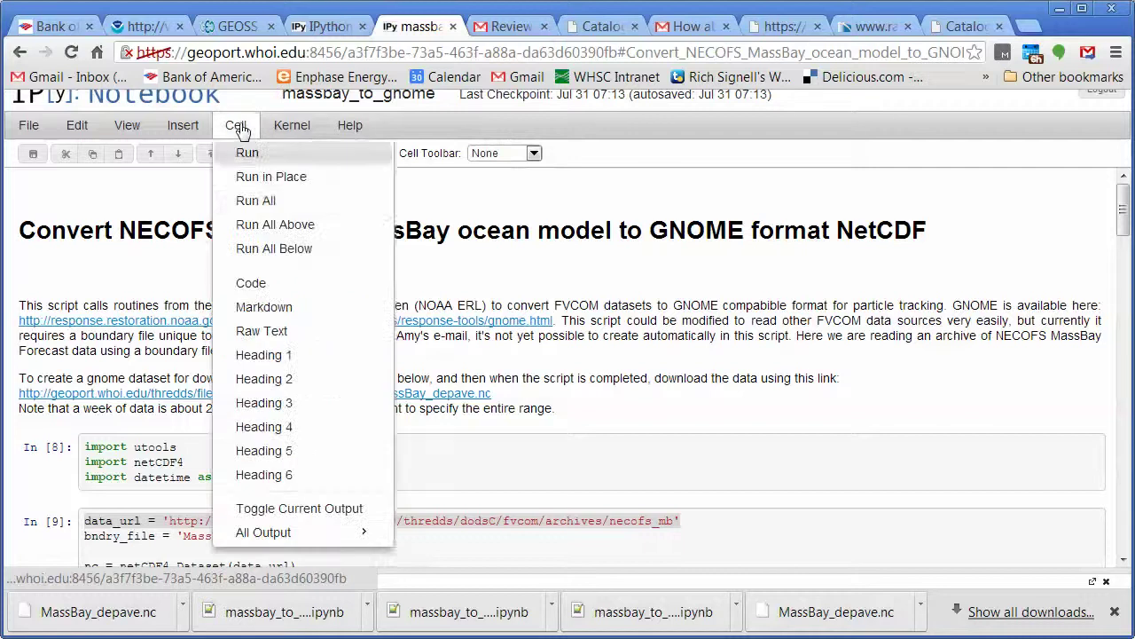
left_click(244, 202)
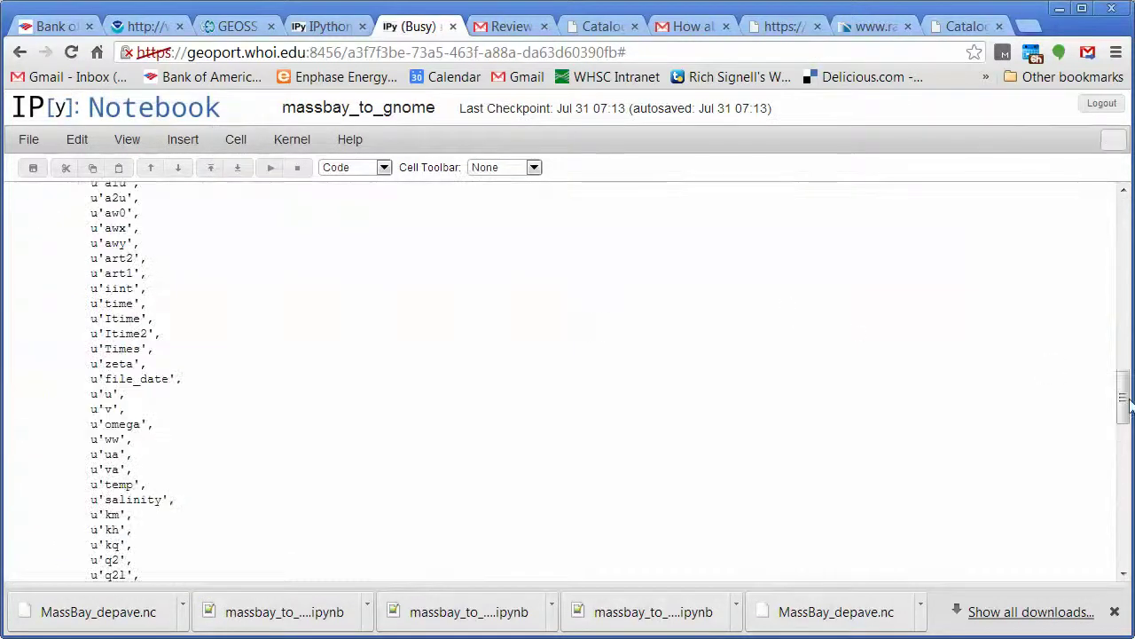
left_click_drag(1128, 404, 1128, 492)
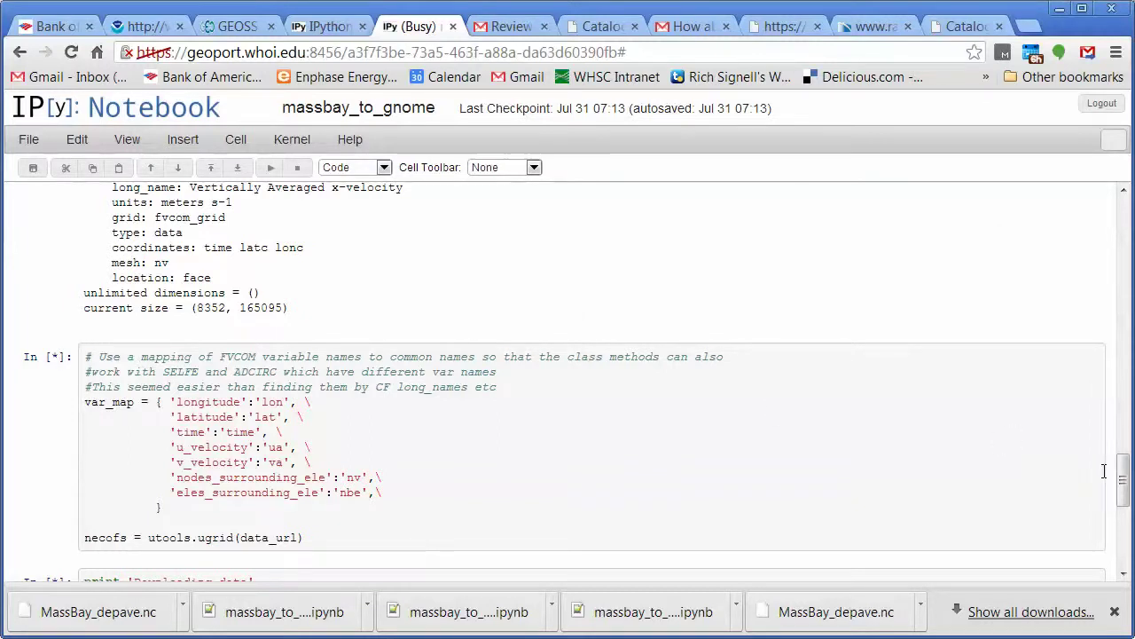
scroll(1123, 497, "down", 2)
scroll(1123, 497, "down", 3)
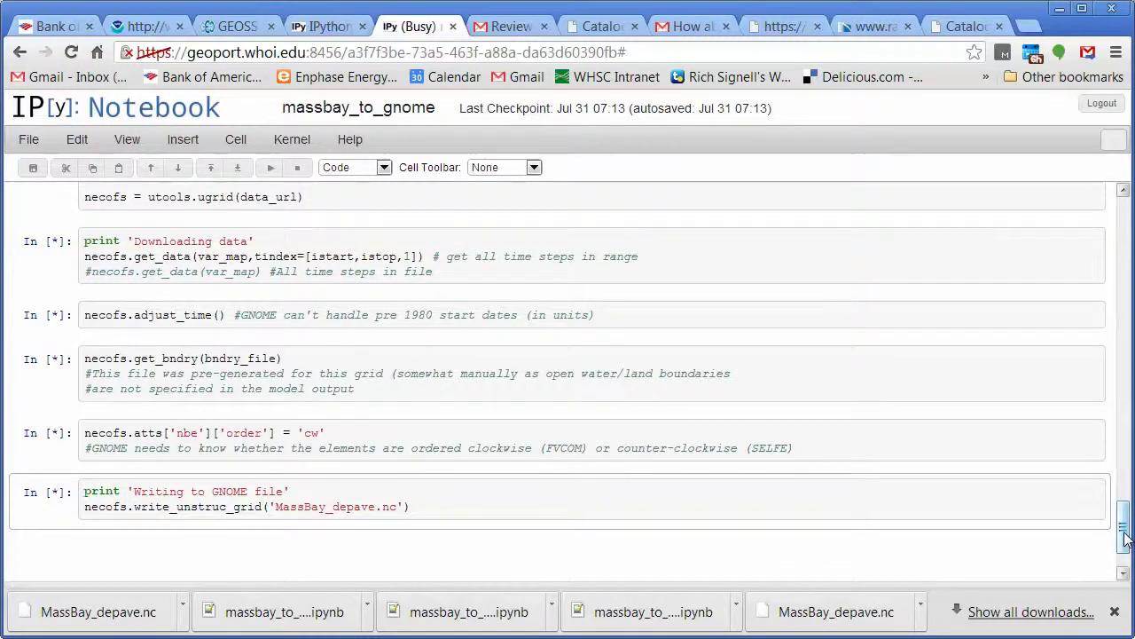
left_click_drag(1125, 538, 1125, 235)
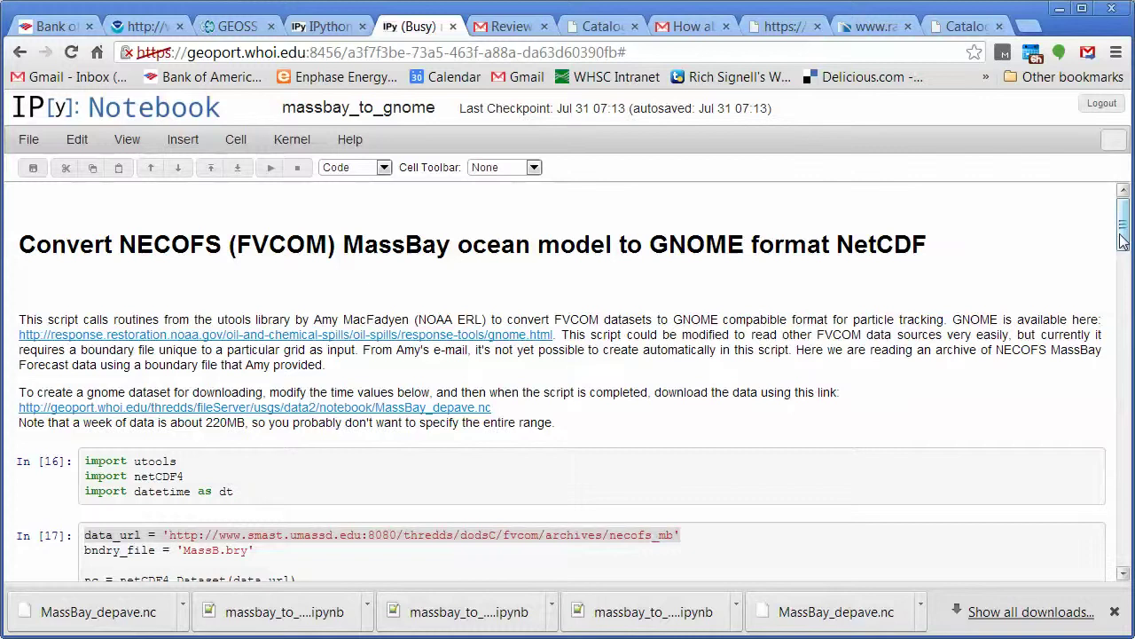
left_click_drag(1122, 232, 1130, 189)
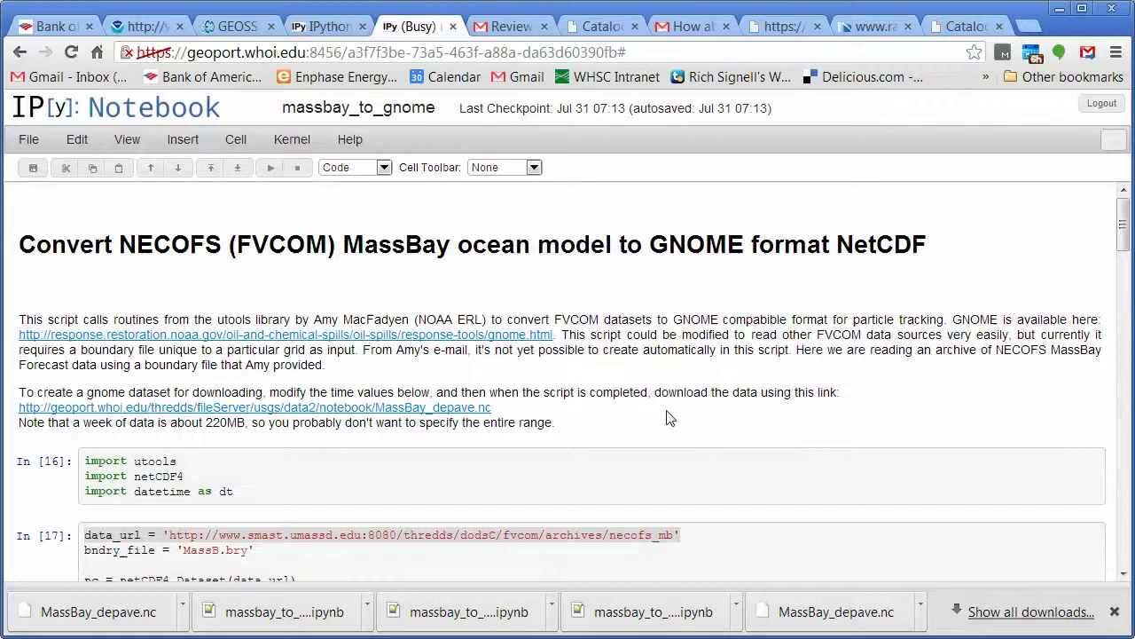
key("super")
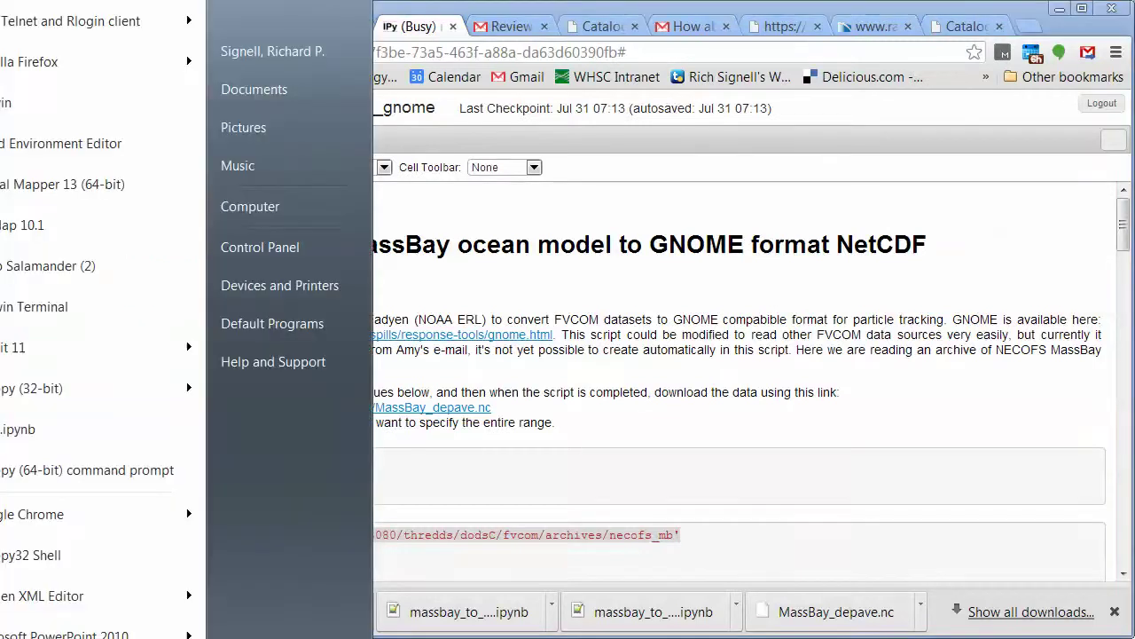
- Search the Start menu for 'gnome' and launch GNOME 1.3.5
key("Escape")
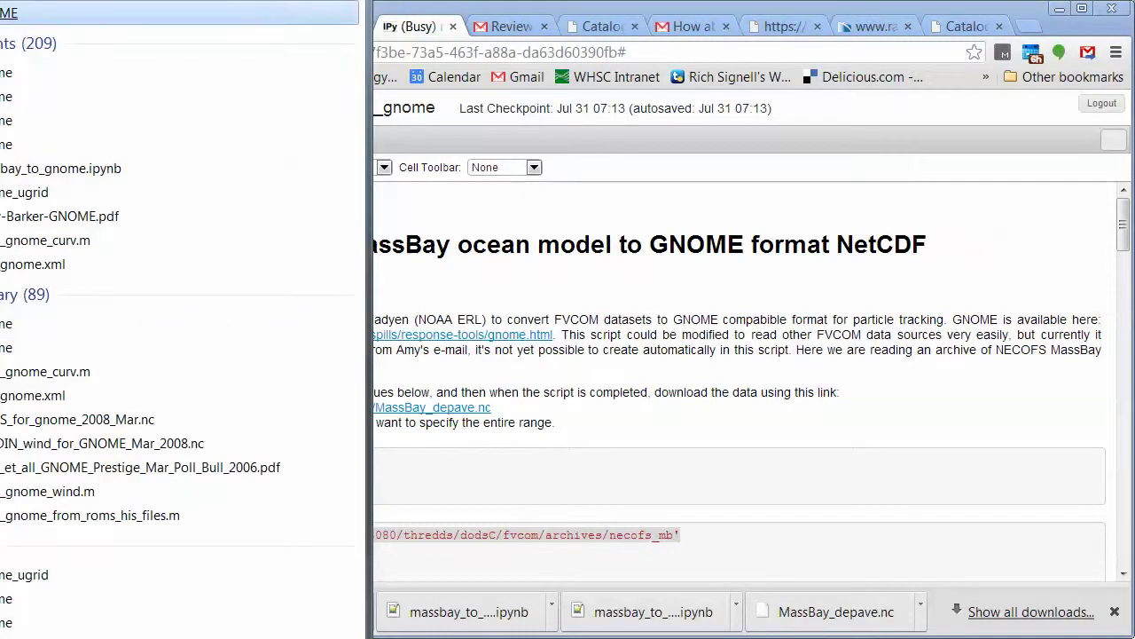
key("Return")
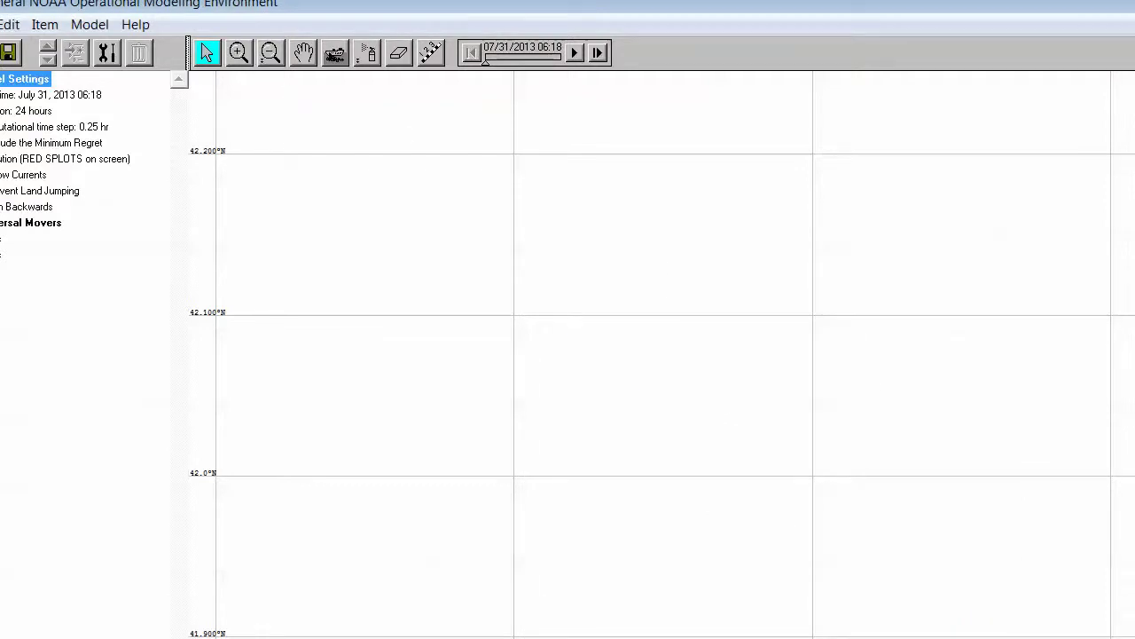
- Maximize GNOME and load MassBay_depave.nc as a currents mover, resetting start to July 10, 2011
key("alt+space")
key("Escape")
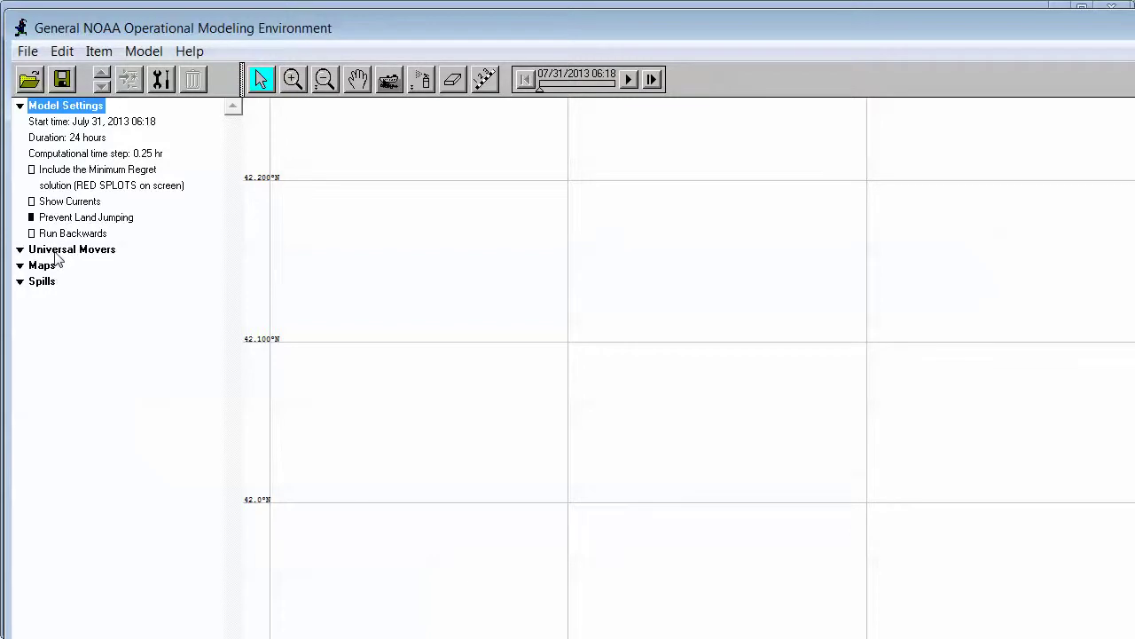
double_click(55, 251)
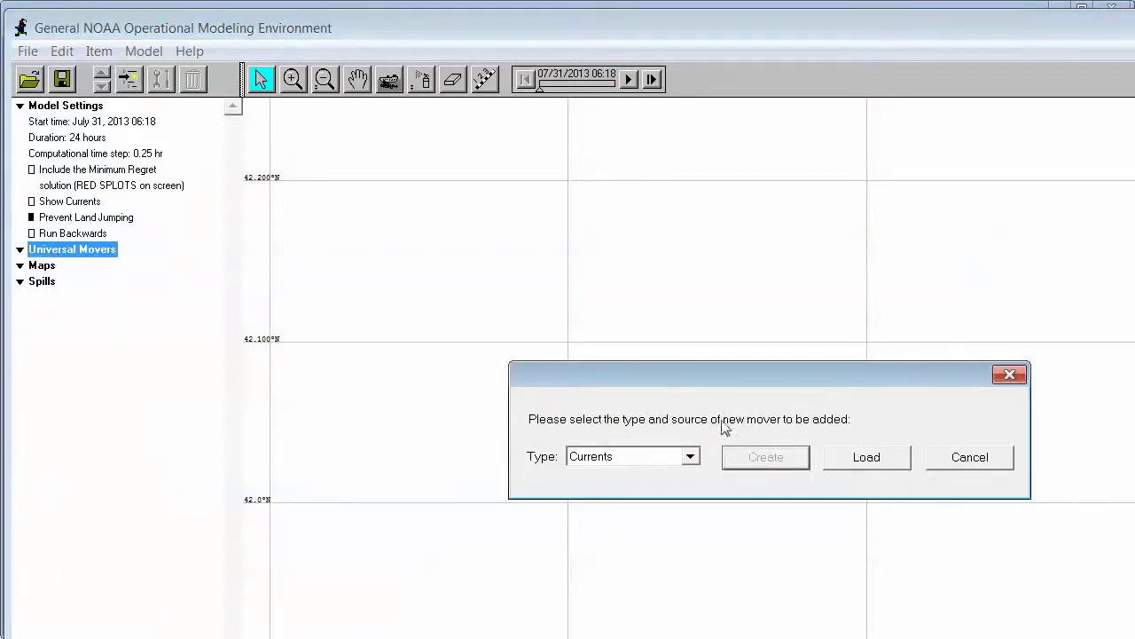
left_click(857, 464)
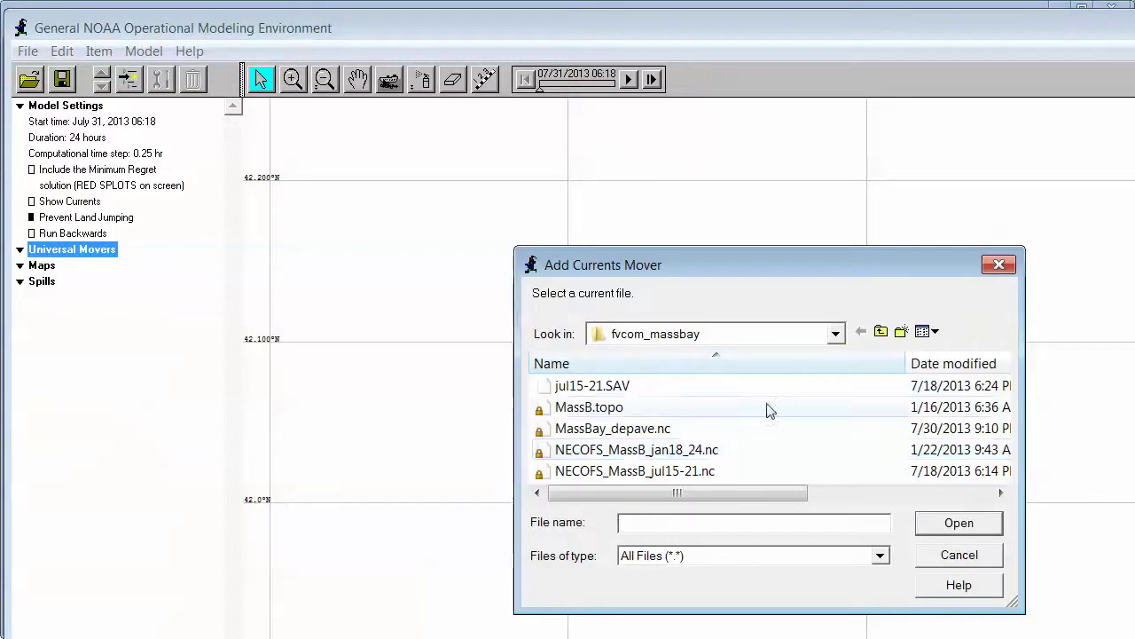
double_click(611, 430)
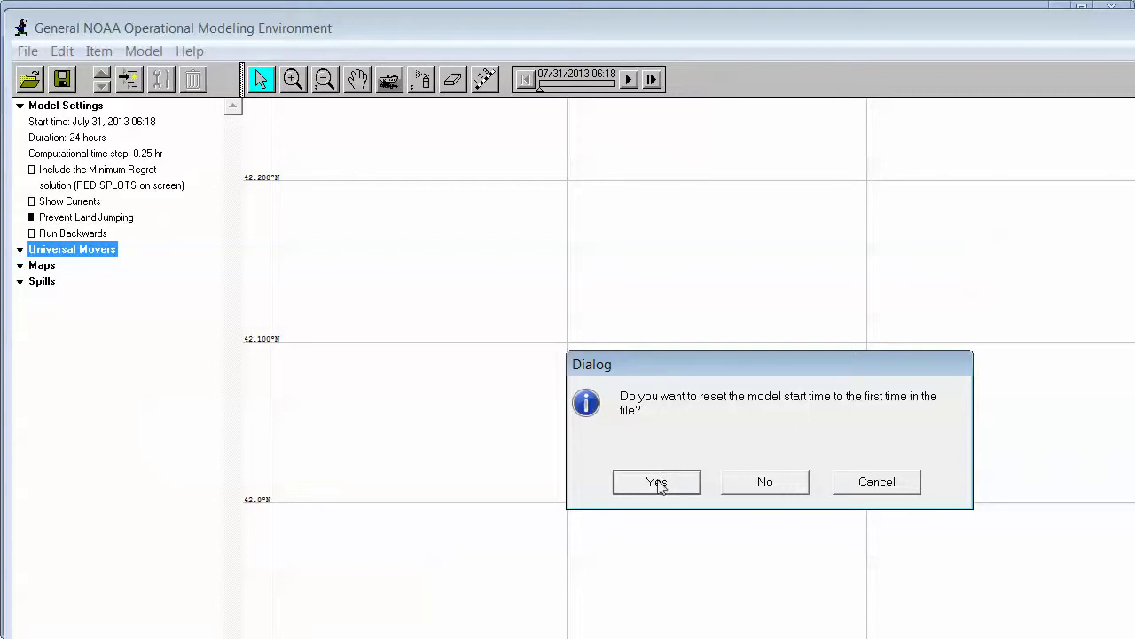
left_click(658, 483)
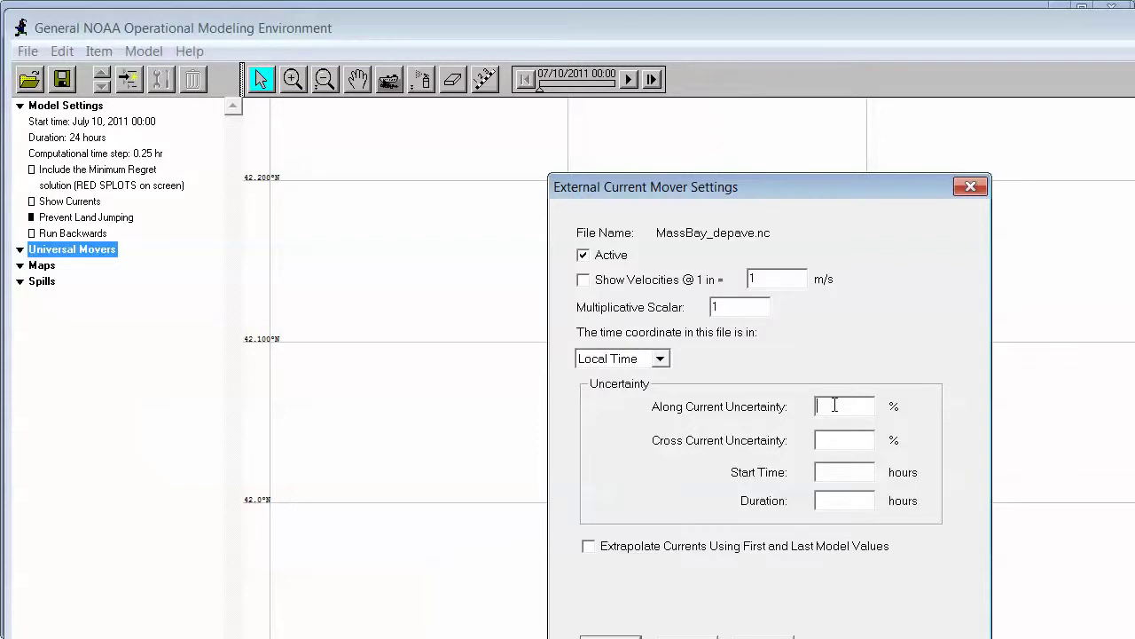
- Set MassBay current uncertainty to 10% along, 10% cross, start 0 and 230-hour duration
type("10")
left_click(821, 439)
type("10")
type("0")
type("120")
key("BackSpace")
key("BackSpace")
key("BackSpace")
type("21")
left_click_drag(719, 186, 722, 142)
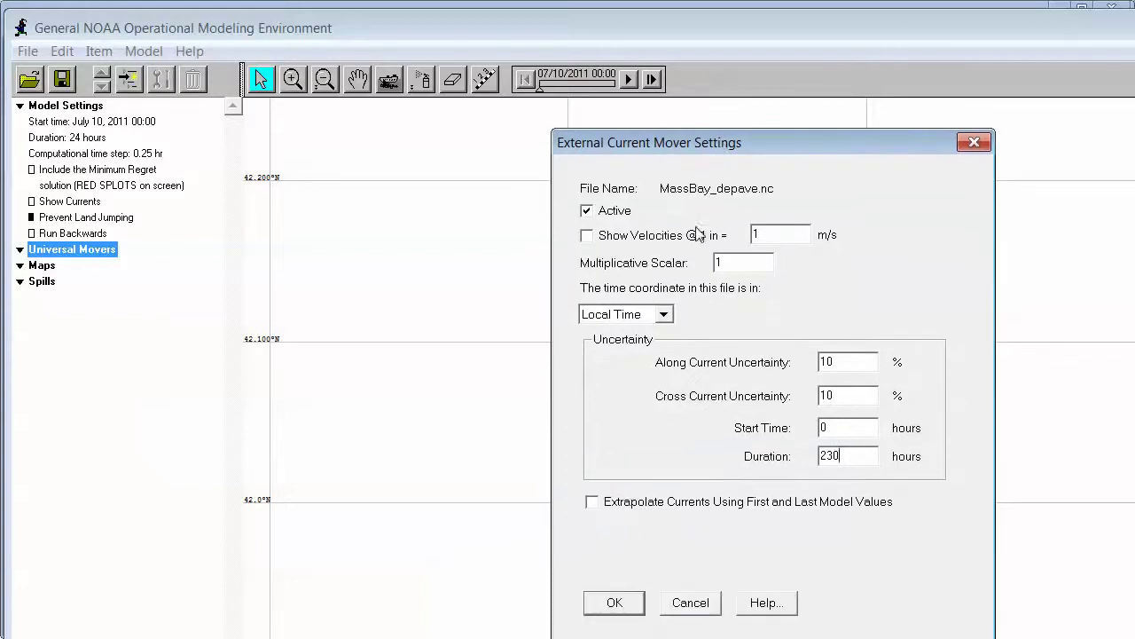
left_click(614, 602)
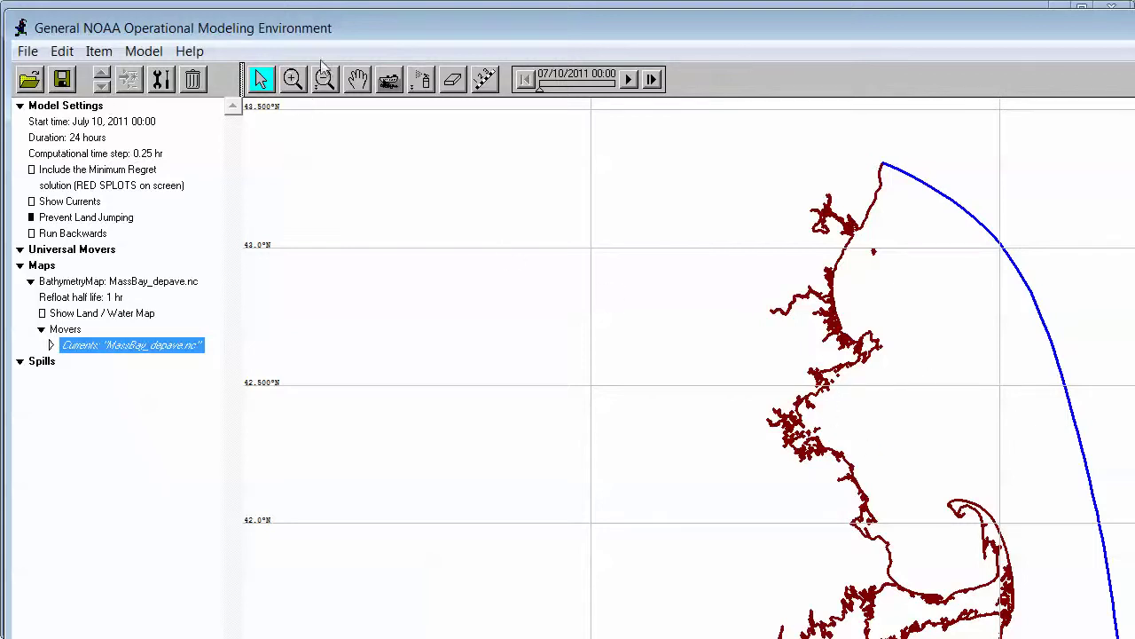
- Zoom into the Cape Cod area and pan the map to centre Cape Cod Bay
left_click(294, 81)
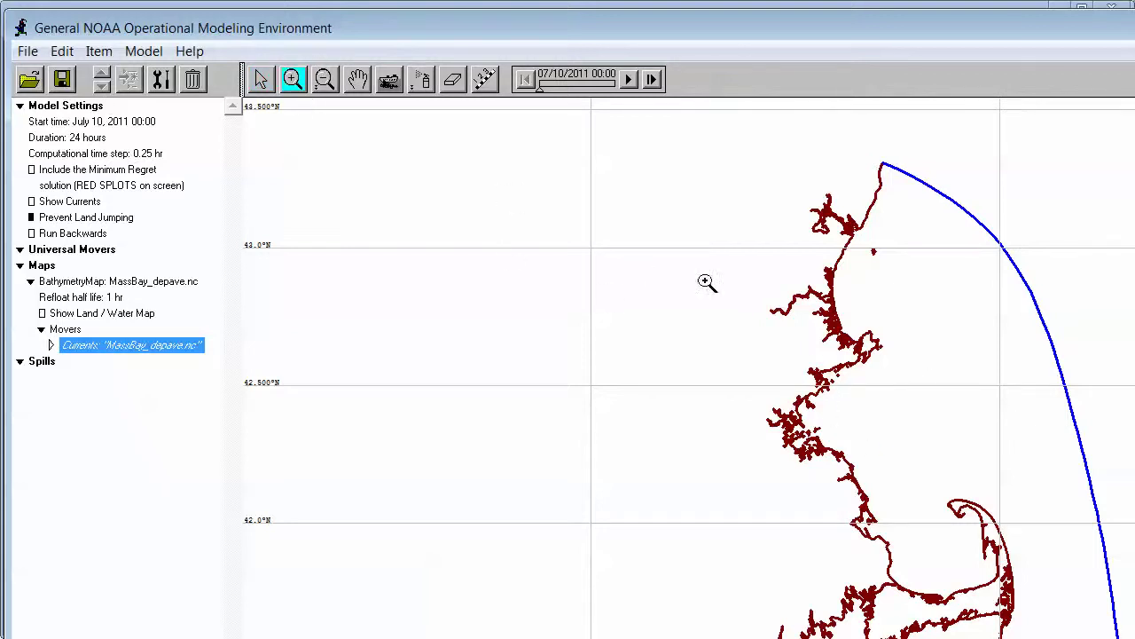
left_click_drag(879, 443, 990, 552)
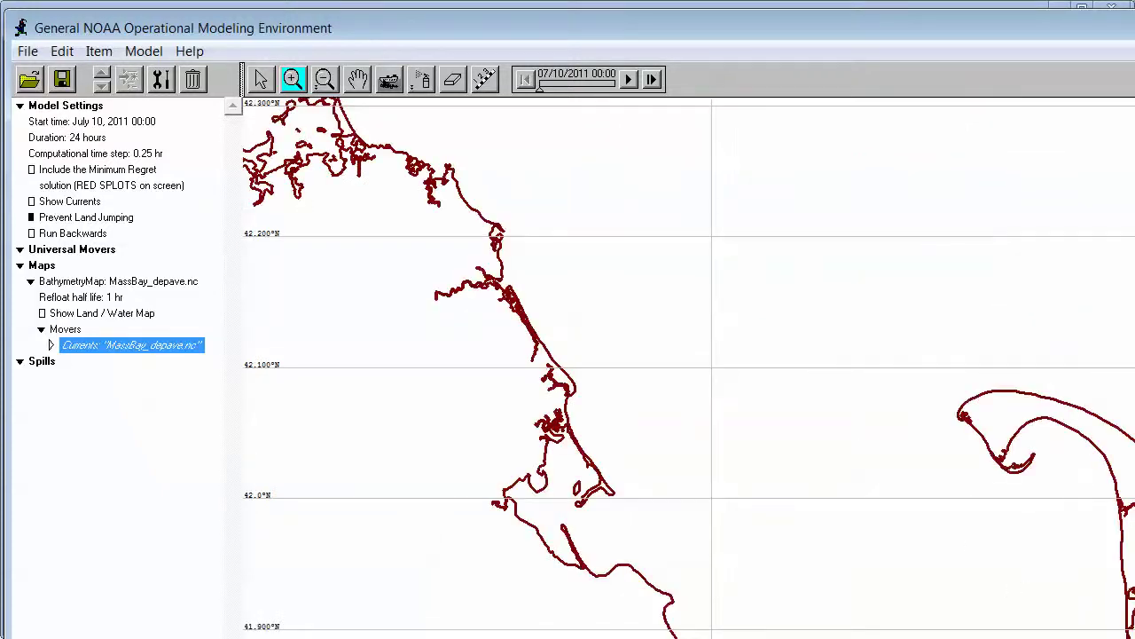
left_click(360, 81)
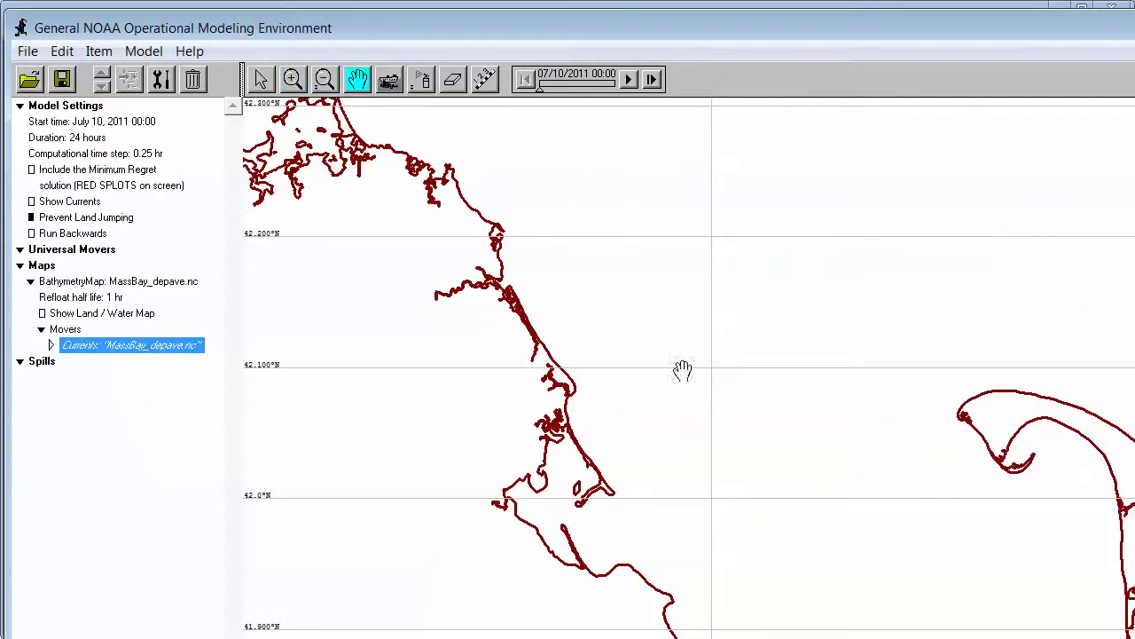
left_click_drag(684, 393, 574, 230)
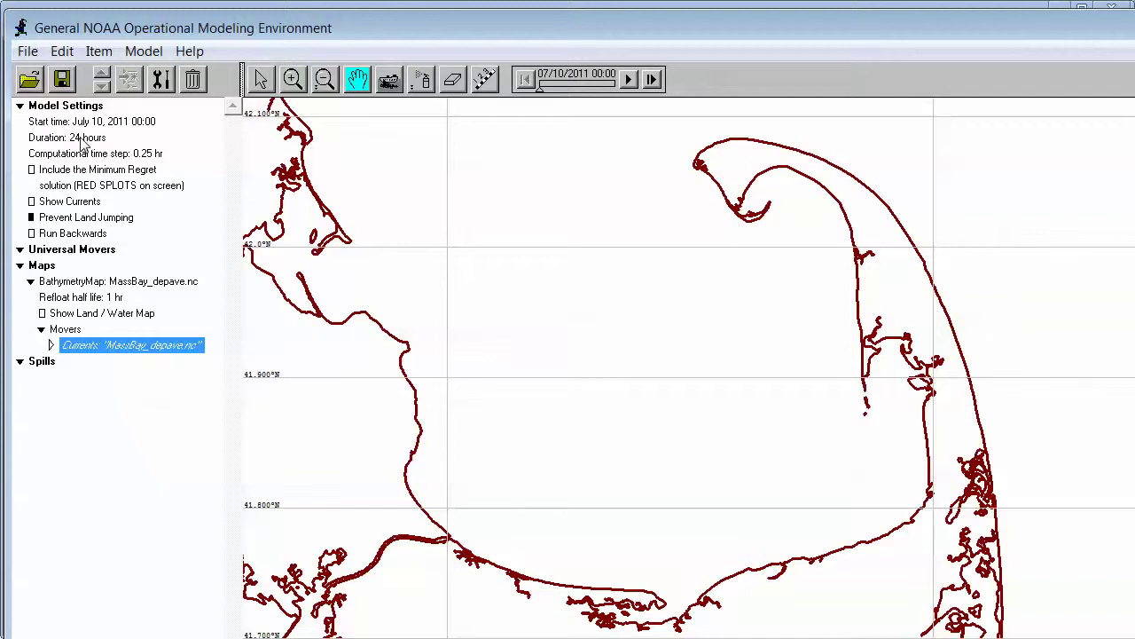
- Set the model duration to 6 days 23 hours (167 h) with the Minimum Regret solution included
double_click(82, 142)
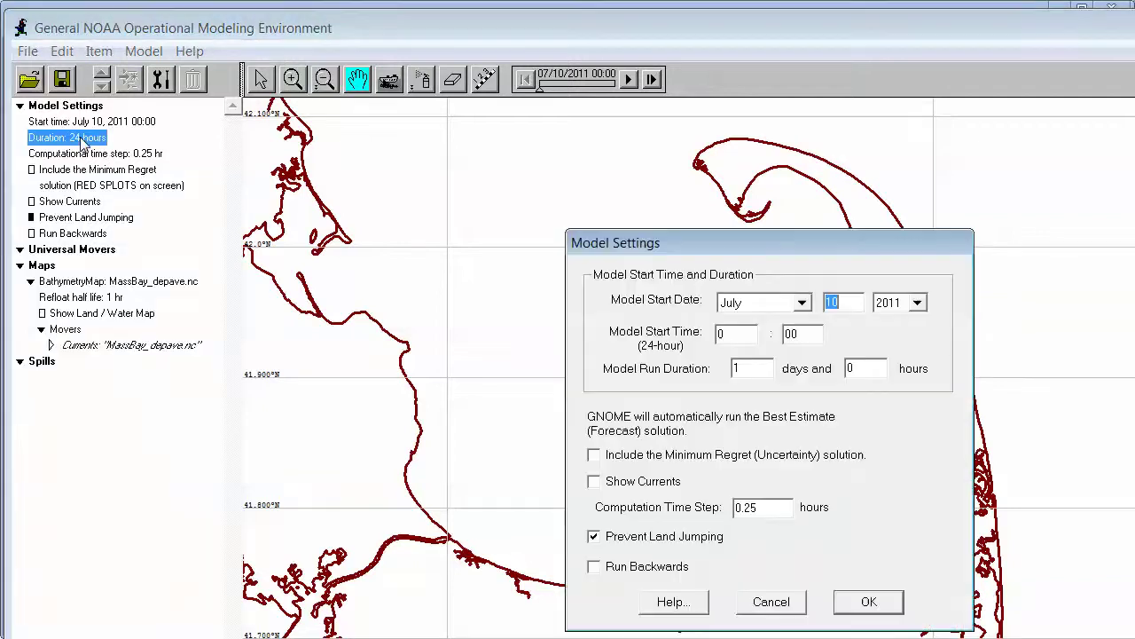
left_click_drag(759, 368, 728, 373)
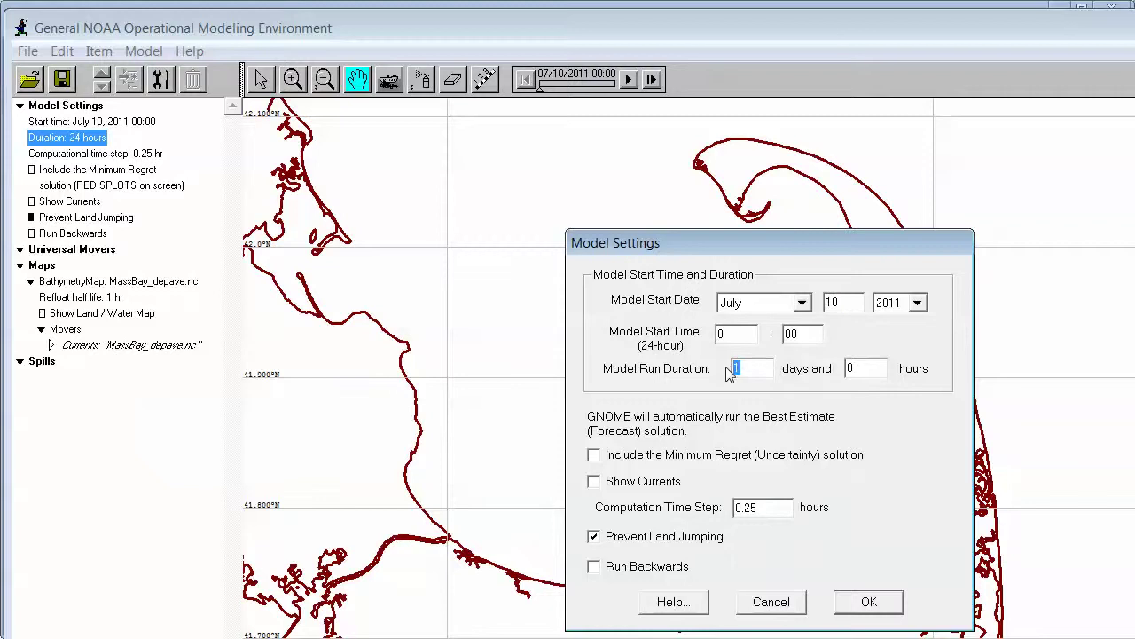
type("6")
left_click_drag(874, 369, 845, 371)
type("23")
left_click(596, 455)
left_click(869, 602)
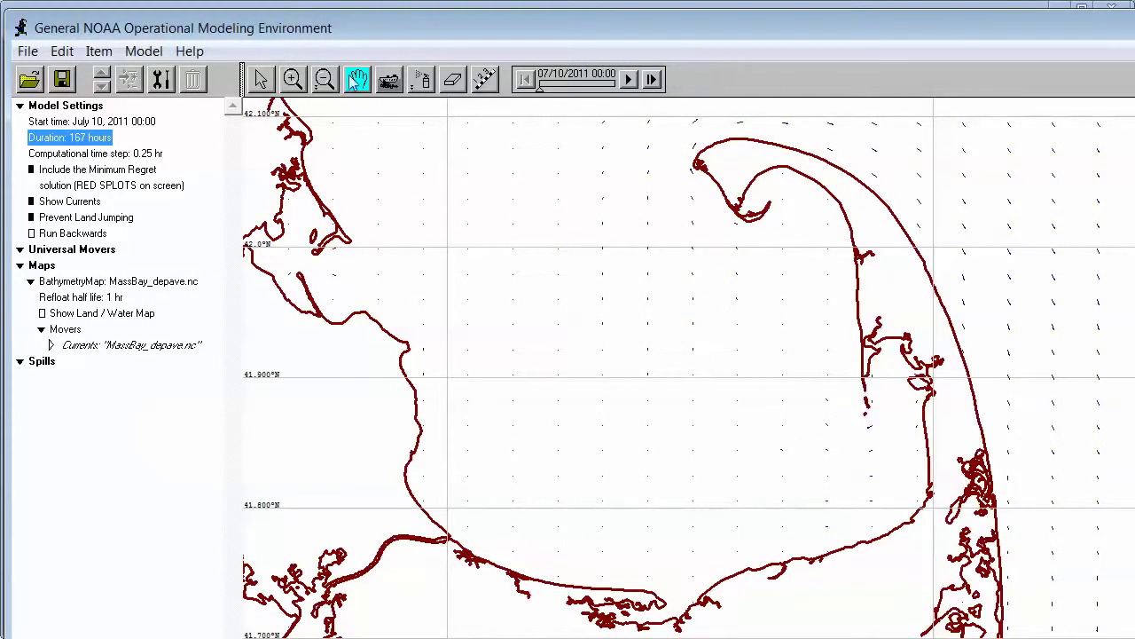
left_click(423, 81)
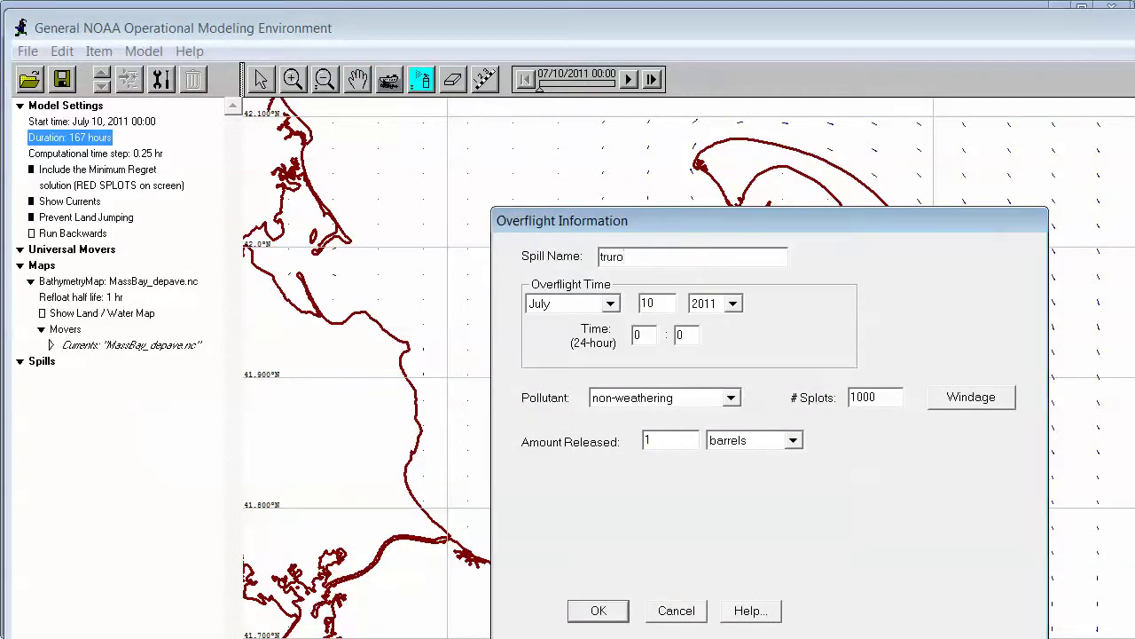
- Create the 'truro' overflight spill with medium spray size, spraying splots off Cape Cod's outer shore
left_click(597, 608)
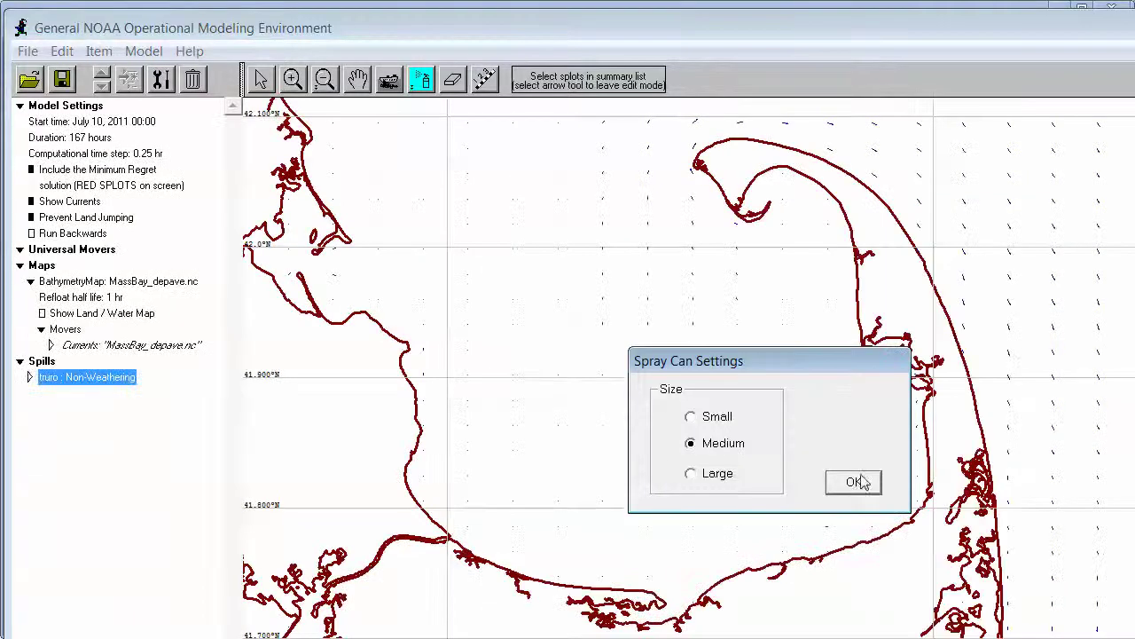
left_click(865, 481)
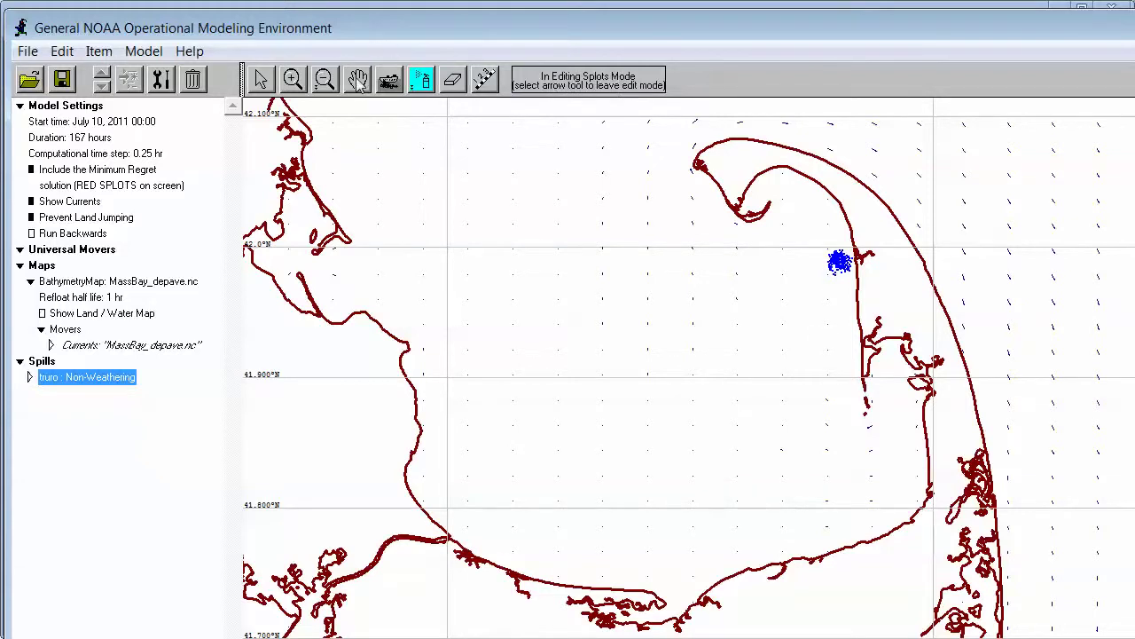
left_click(260, 80)
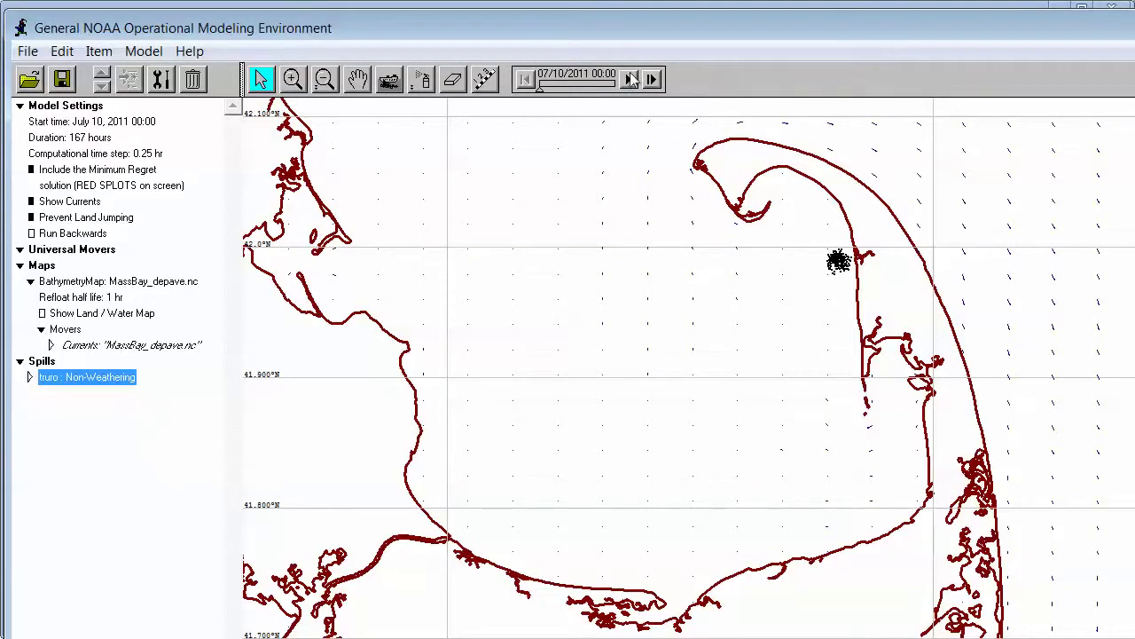
- Run the model to 07/16/2011 23:00, carrying the truro splots toward Provincetown
left_click(632, 81)
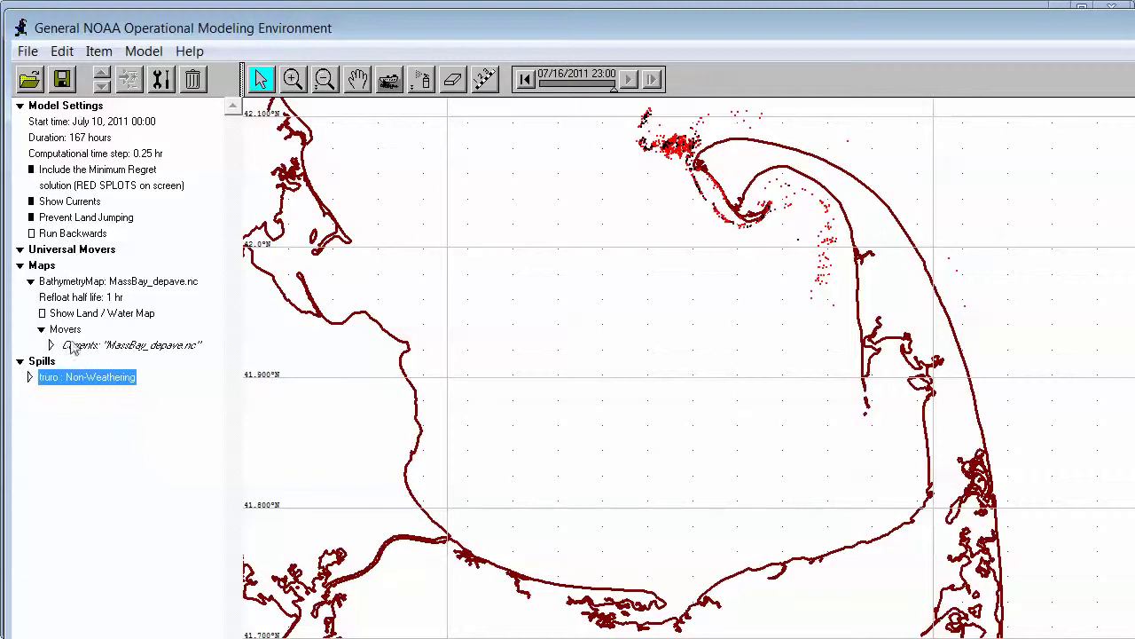
- Add a 1-barrel line spill named 'patch2' along the bay's eastern side
double_click(58, 381)
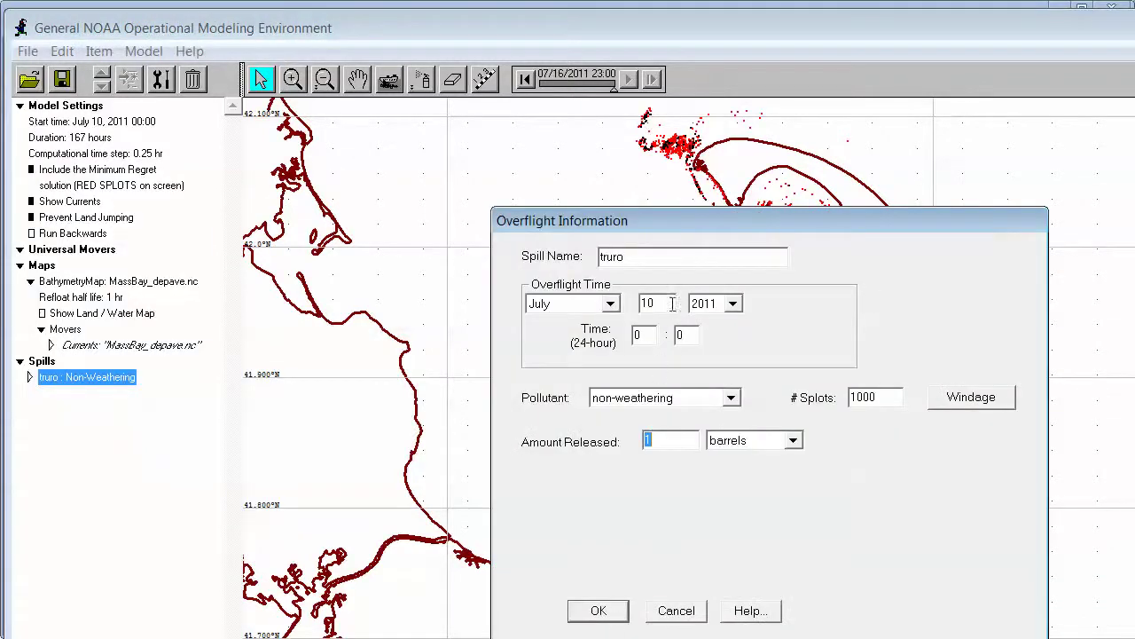
left_click(674, 610)
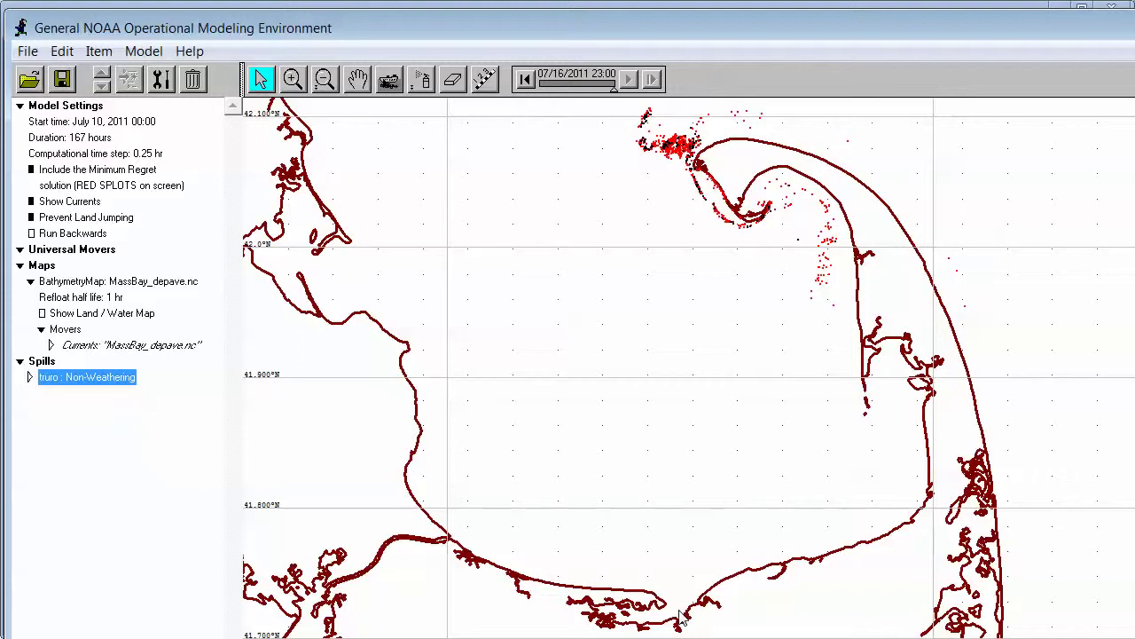
left_click(388, 87)
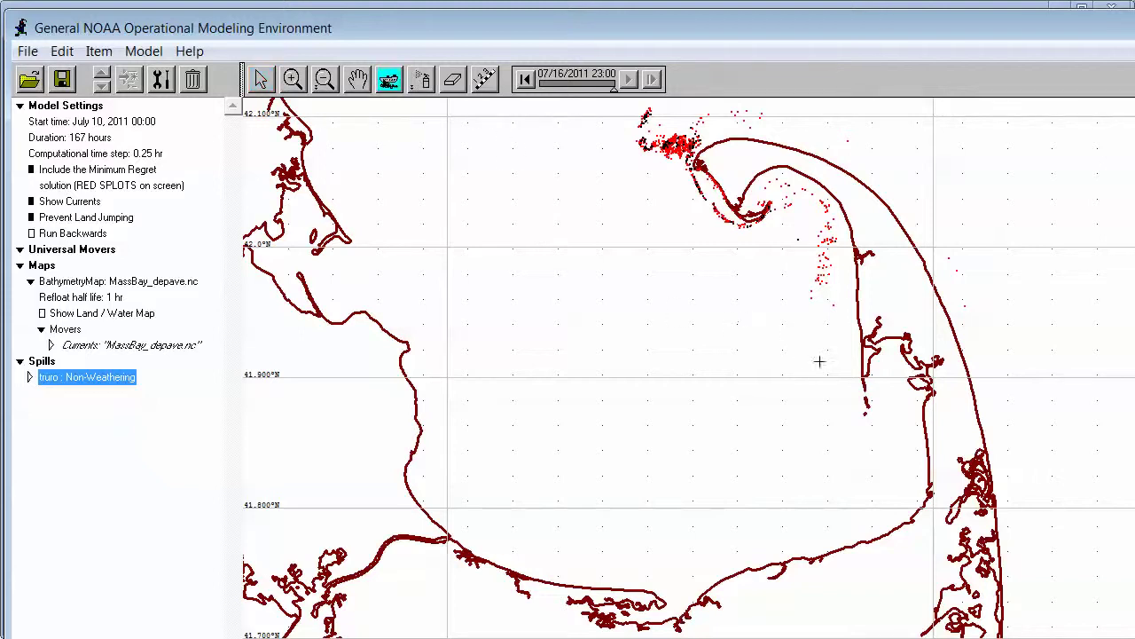
left_click_drag(847, 378, 849, 401)
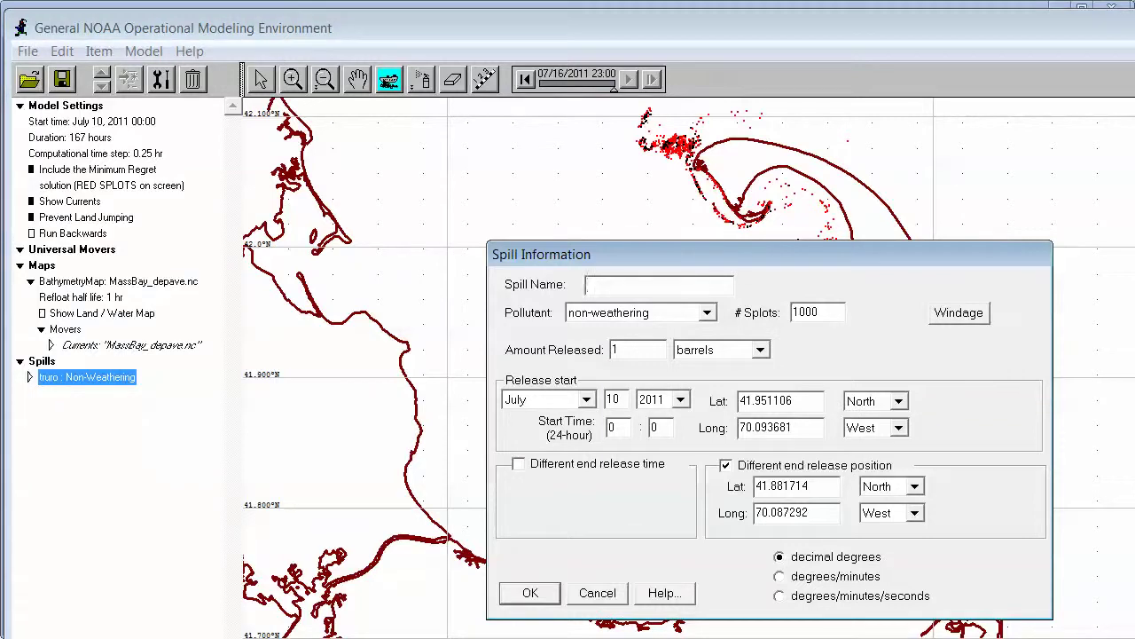
left_click(530, 592)
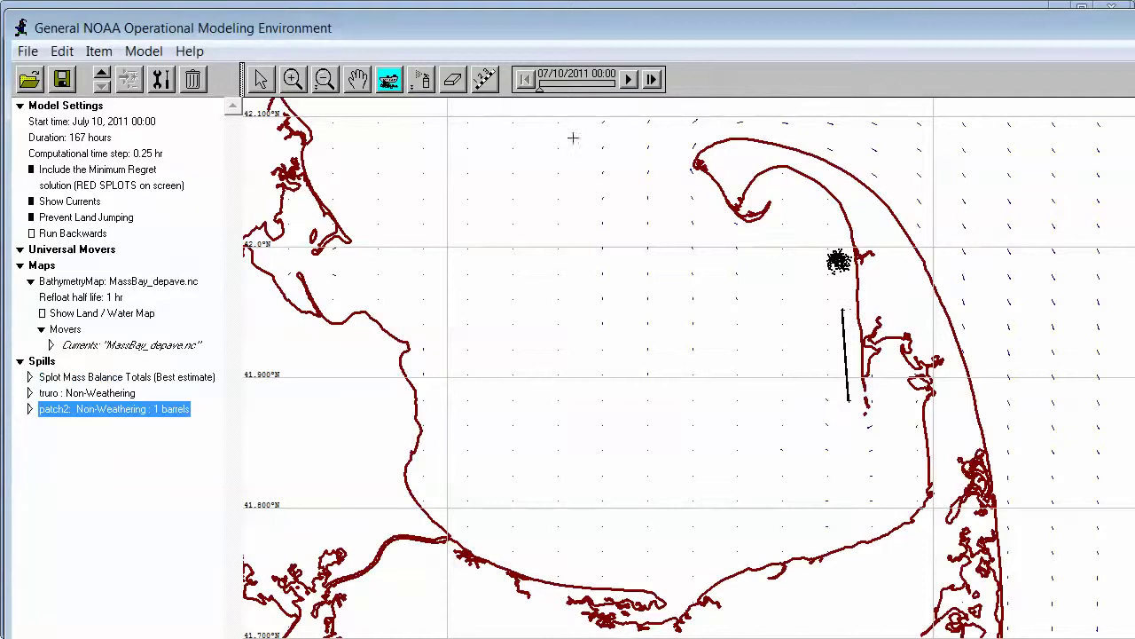
- Run the model and pause it at 07/12/2011 00:45
left_click(628, 79)
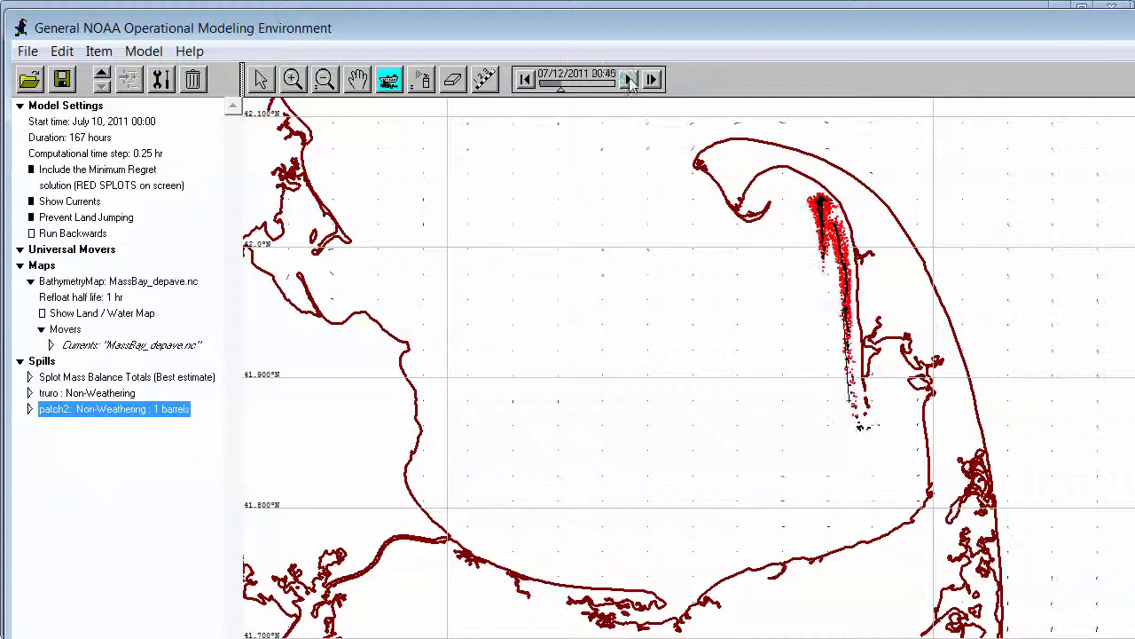
left_click(629, 80)
left_click(760, 308)
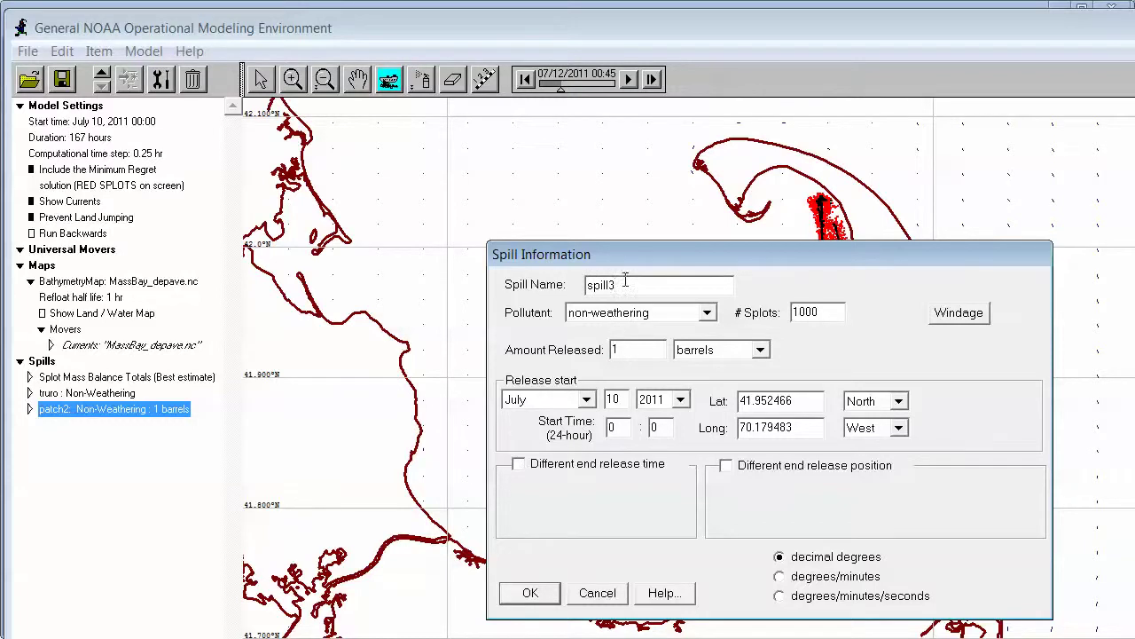
- Name the new spill patch3, releasing from July 10 to July 16, and rerun the model
type("patch3")
left_click(519, 466)
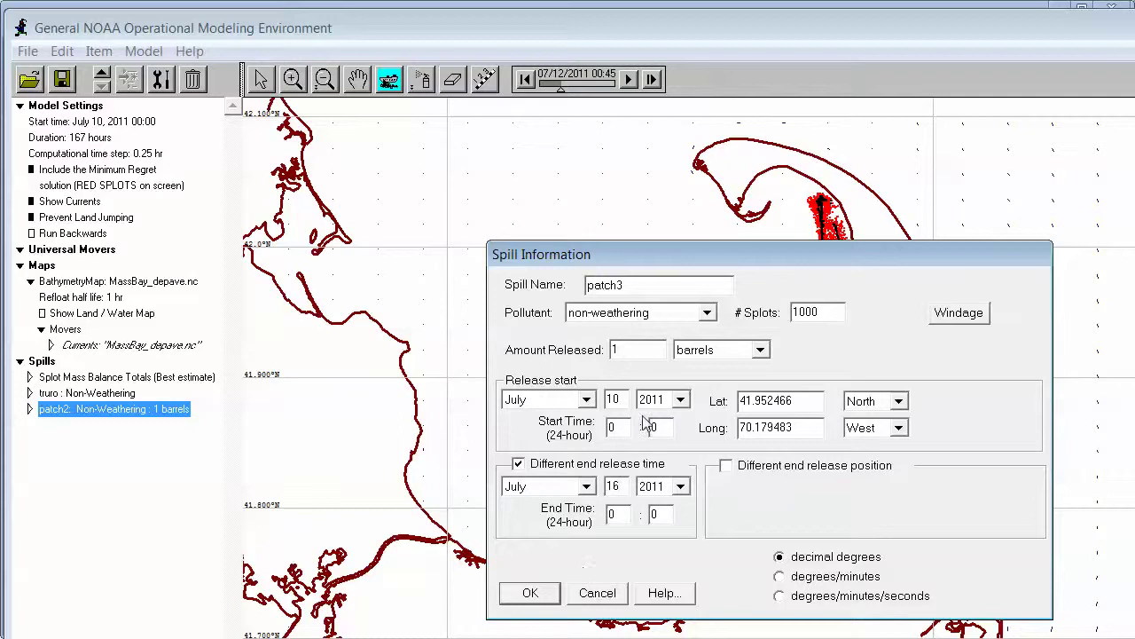
left_click(530, 593)
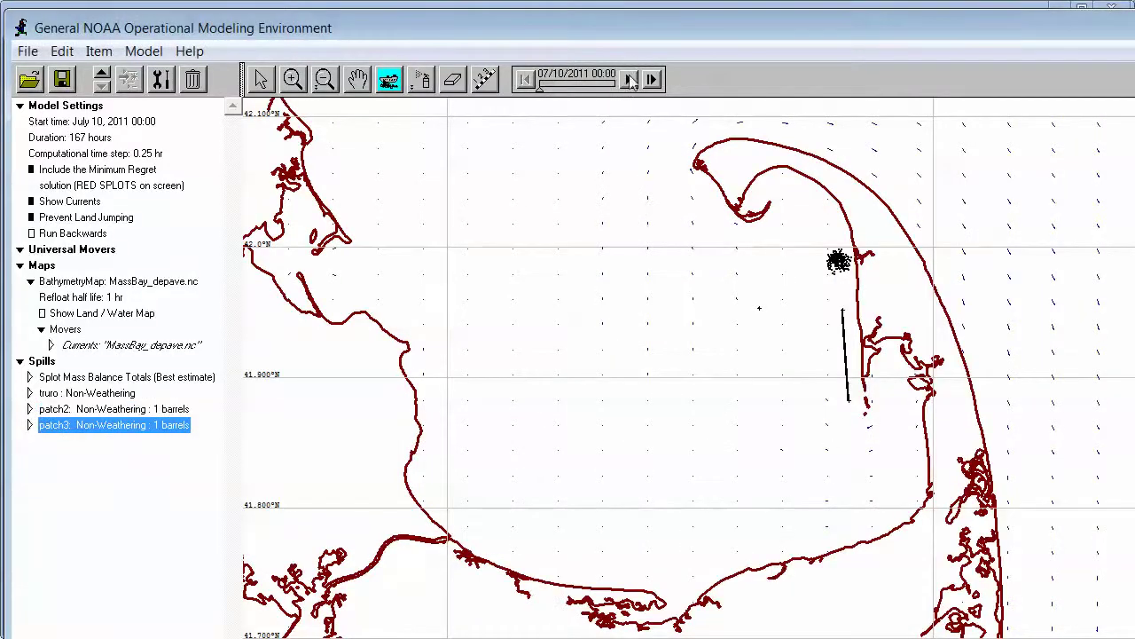
left_click(630, 80)
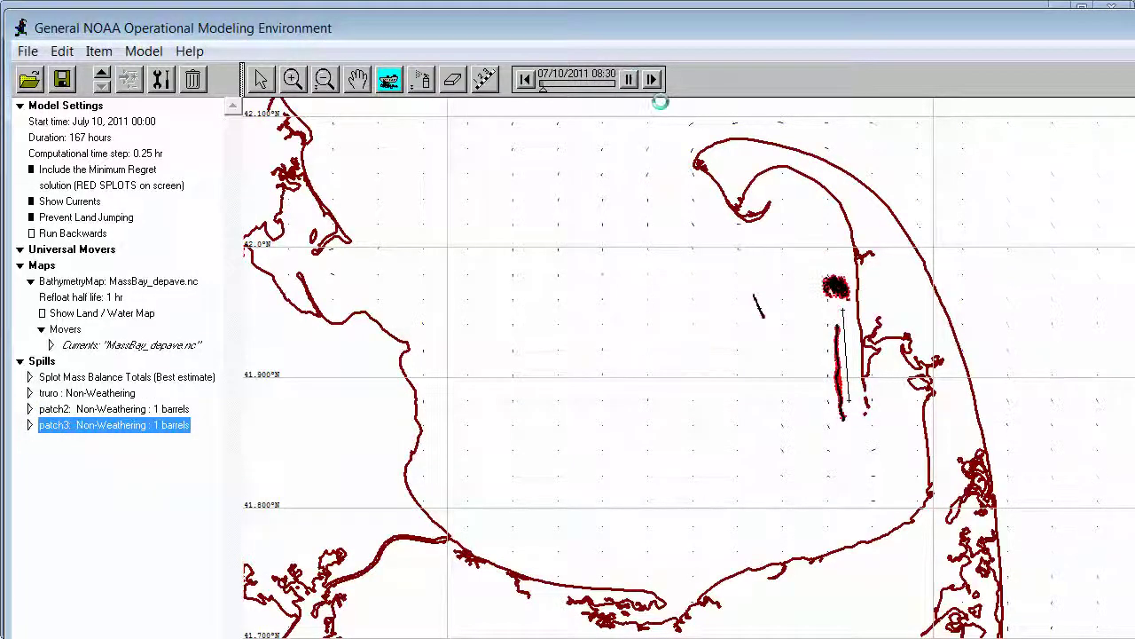